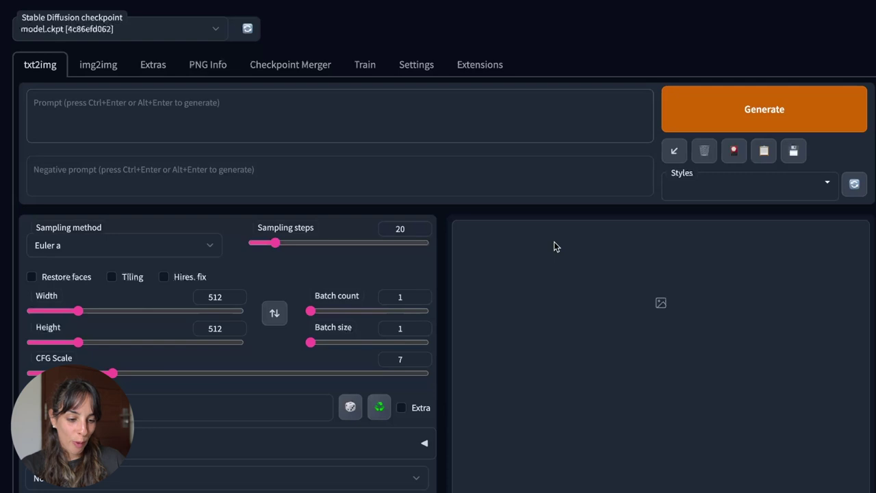
# Expand the ControlNet accordion and create a blank 512×512 drawing canvas
pyautogui.scroll(-2, 556, 246)
pyautogui.scroll(1, 556, 246)
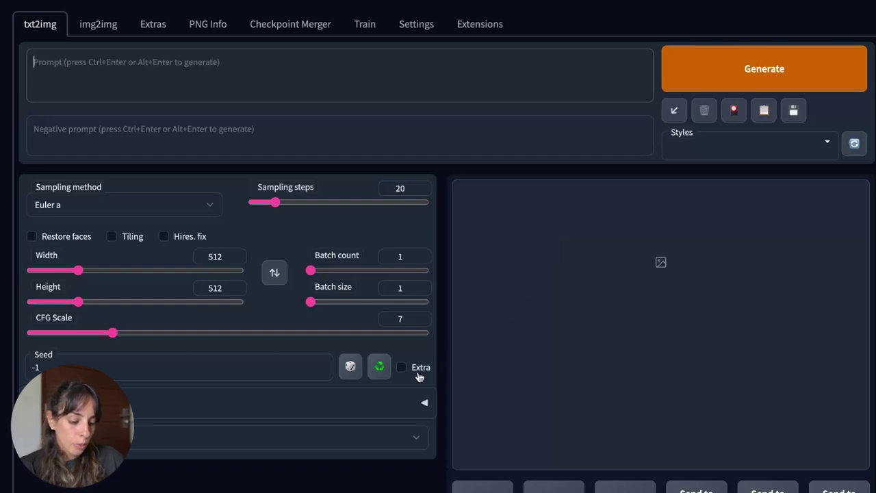
pyautogui.click(278, 410)
pyautogui.scroll(-3, 278, 410)
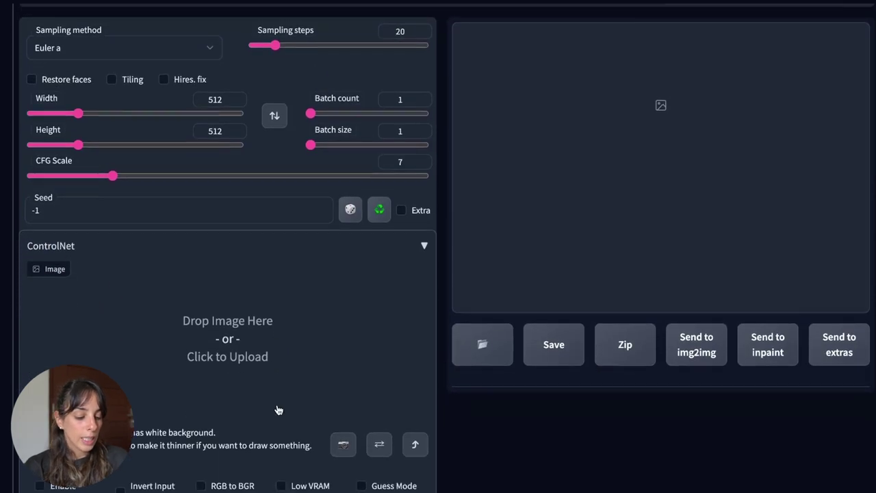
pyautogui.scroll(-2, 278, 409)
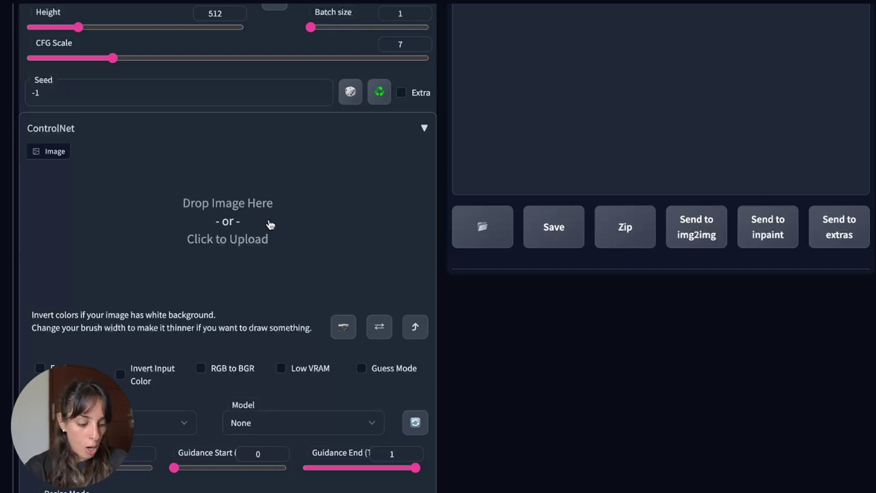
pyautogui.scroll(-3, 269, 225)
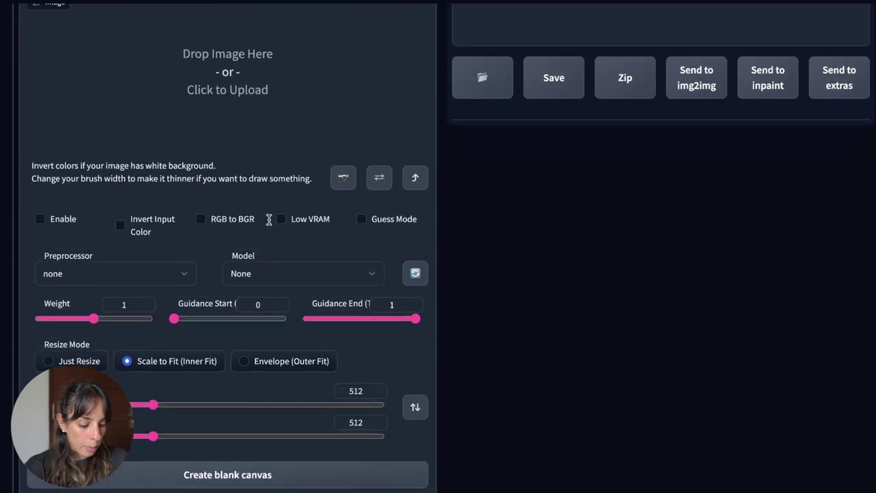
pyautogui.click(213, 478)
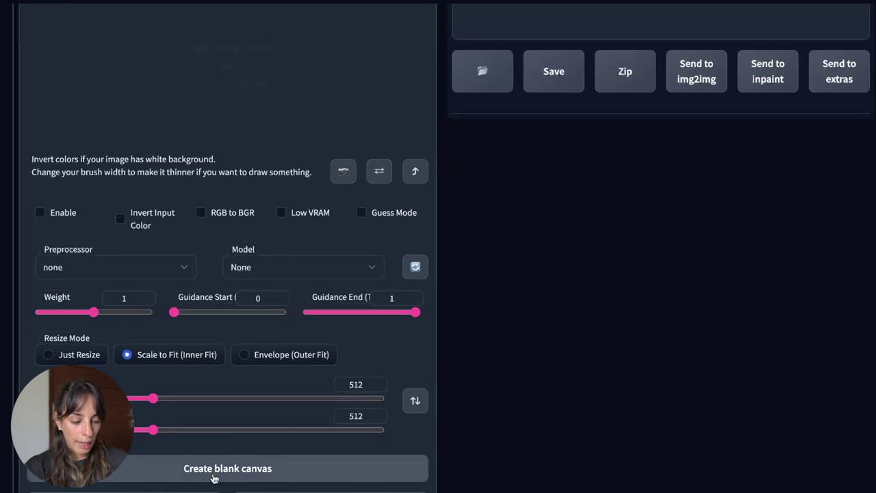
# Draw an L-shaped test stroke on the ControlNet canvas
pyautogui.scroll(3, 315, 279)
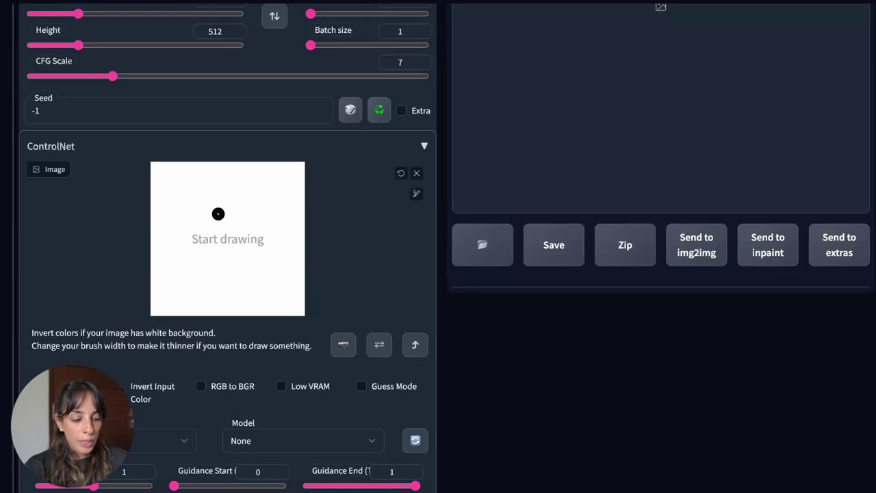
pyautogui.moveTo(188, 207); pyautogui.dragTo(183, 245)
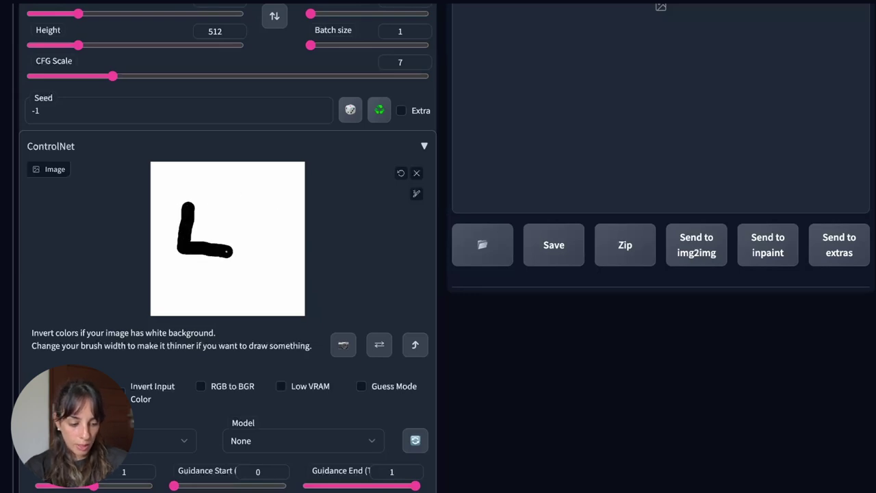
pyautogui.moveTo(226, 251); pyautogui.dragTo(234, 252)
# Thin the brush, add a W-like stroke, then clear the canvas
pyautogui.click(415, 194)
pyautogui.moveTo(402, 199)
pyautogui.mouseDown()
pyautogui.moveTo(340, 207)
pyautogui.moveTo(385, 209)
pyautogui.moveTo(339, 204)
pyautogui.mouseUp()
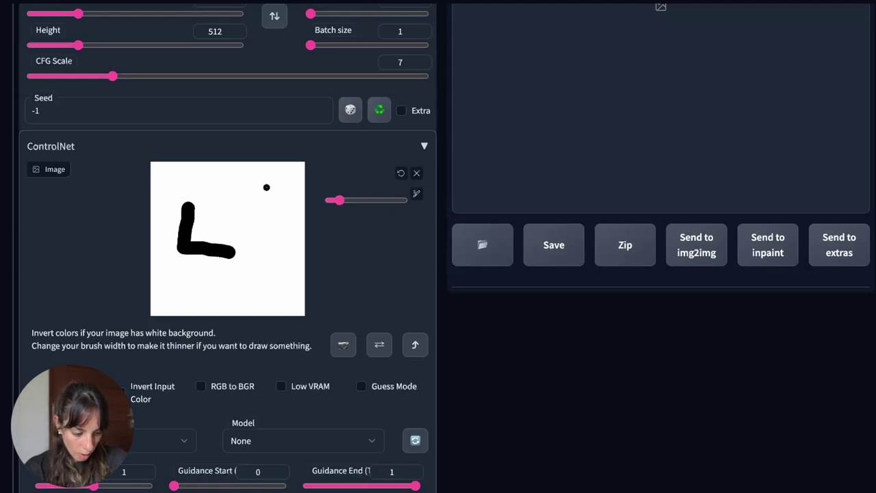
pyautogui.moveTo(266, 187)
pyautogui.mouseDown()
pyautogui.moveTo(255, 257)
pyautogui.moveTo(236, 233)
pyautogui.moveTo(239, 253)
pyautogui.moveTo(218, 277)
pyautogui.mouseUp()
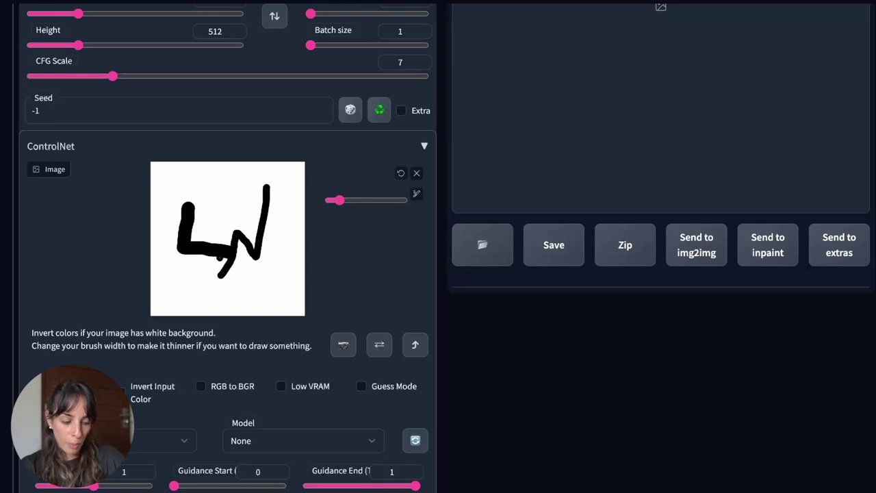
pyautogui.click(415, 174)
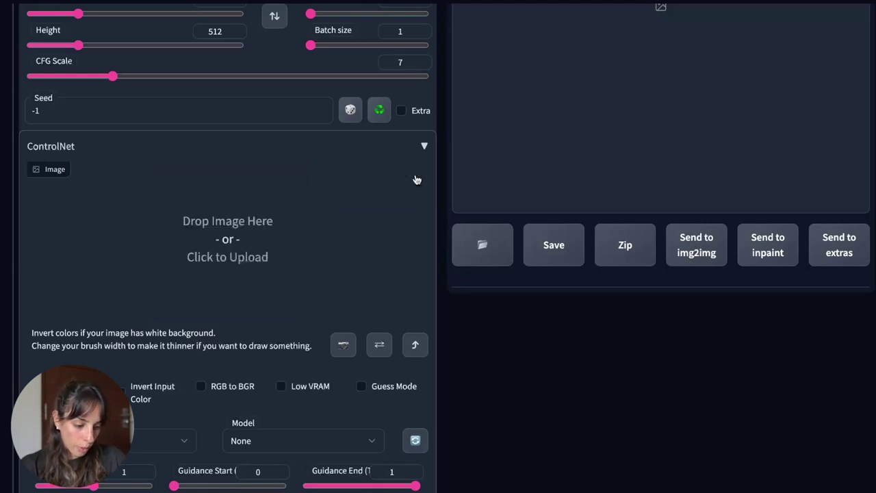
# Upload the pencil dog sketch to ControlNet and tick Enable and Invert Input Color
pyautogui.click(261, 235)
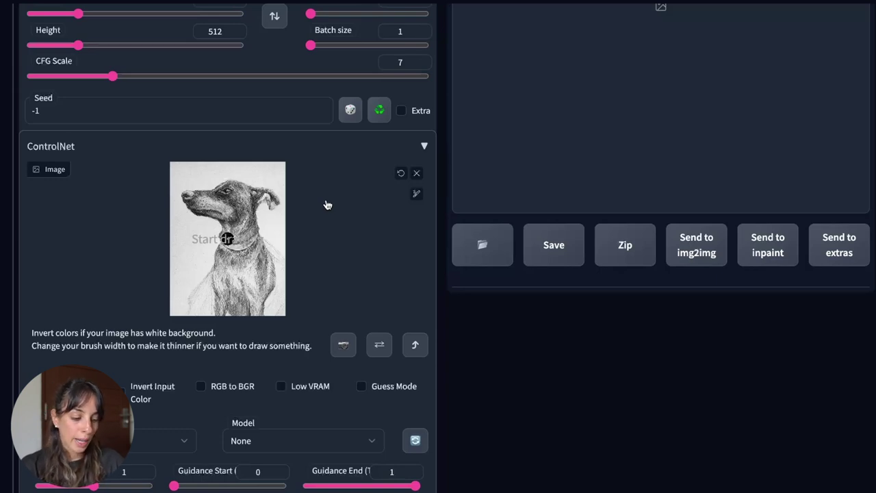
pyautogui.scroll(-1, 328, 205)
pyautogui.click(40, 296)
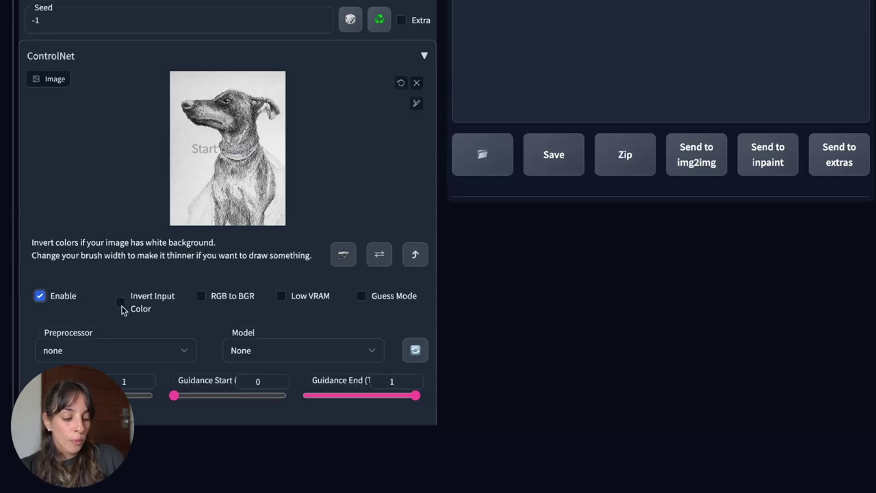
pyautogui.click(121, 304)
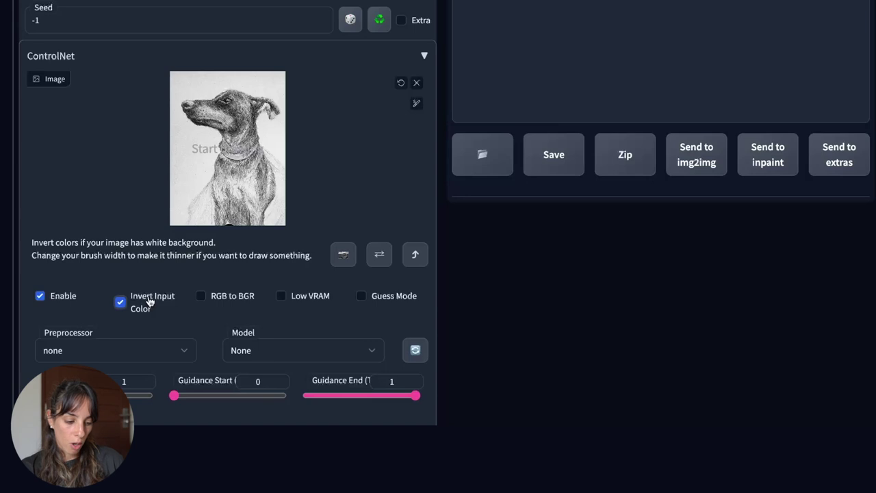
# Try the scribble preprocessor, then set the ControlNet preprocessor back to none
pyautogui.scroll(-3, 631, 229)
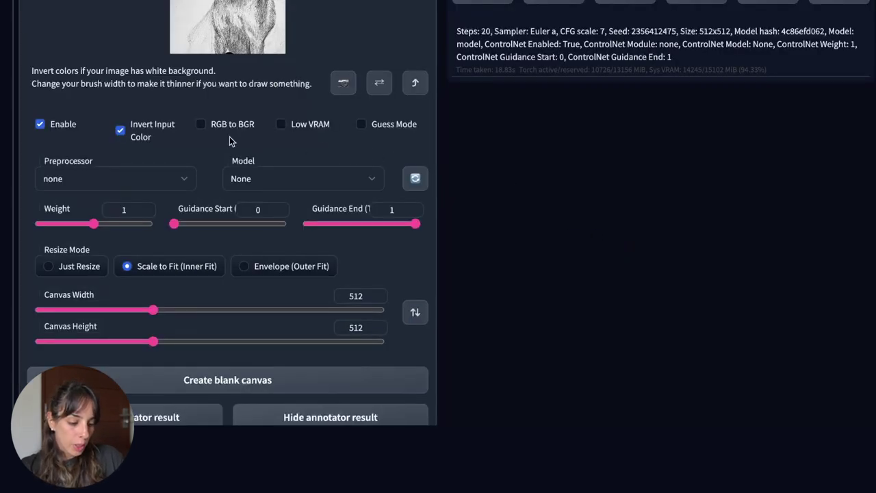
pyautogui.click(180, 176)
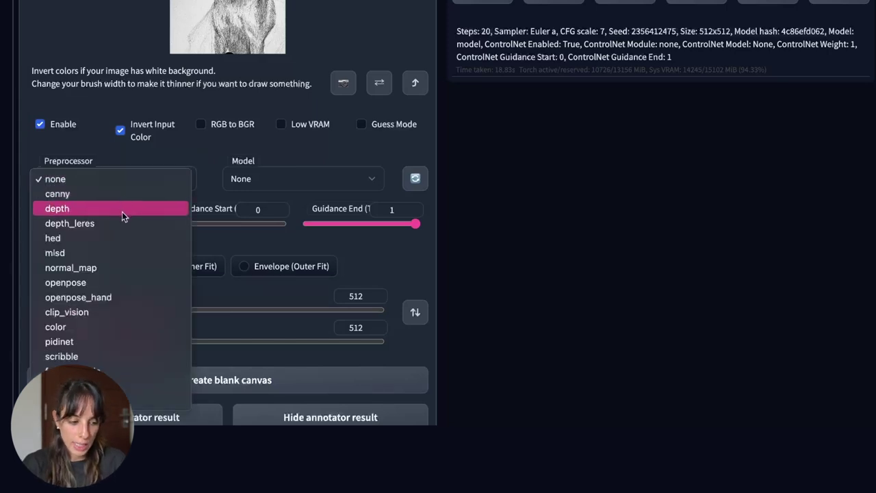
pyautogui.click(91, 357)
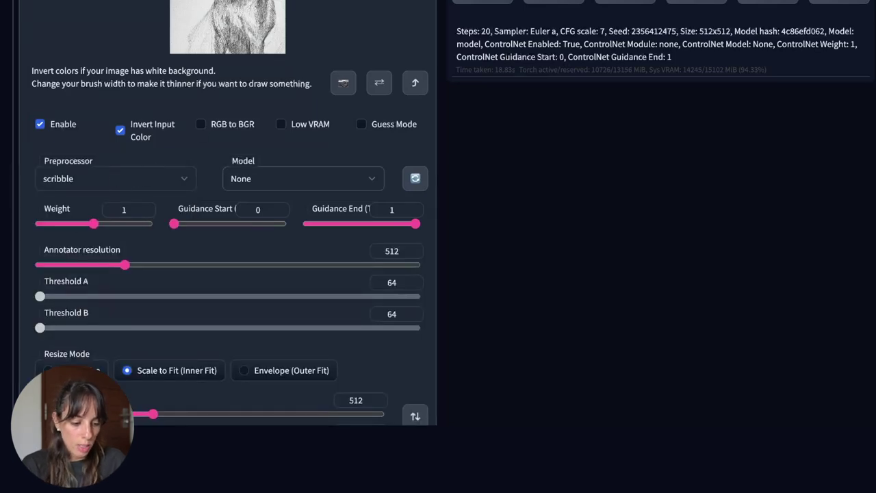
pyautogui.click(93, 171)
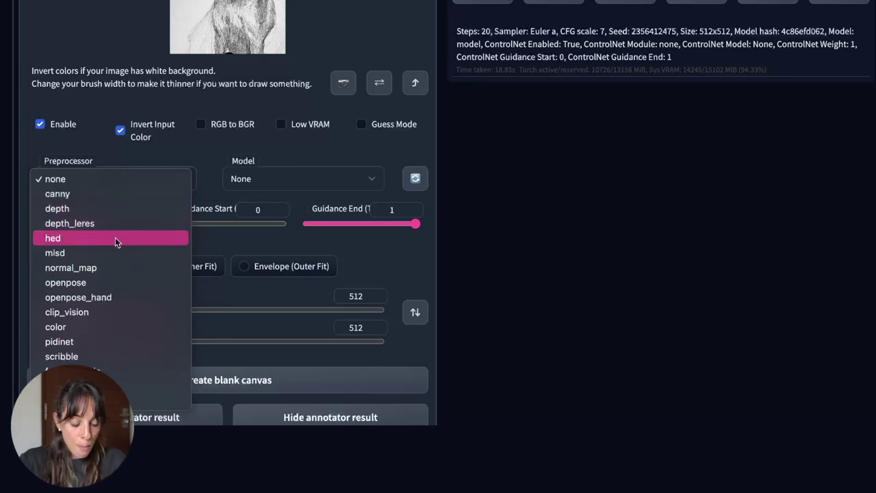
pyautogui.click(92, 356)
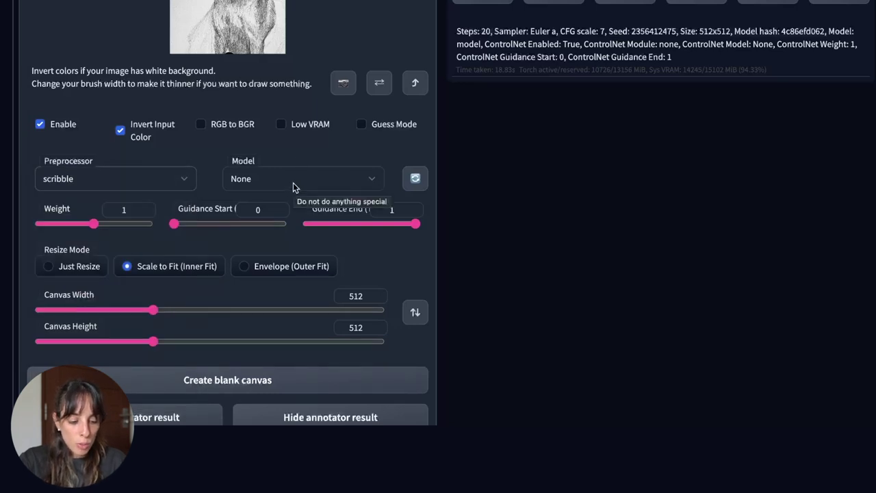
pyautogui.click(113, 176)
pyautogui.click(82, 198)
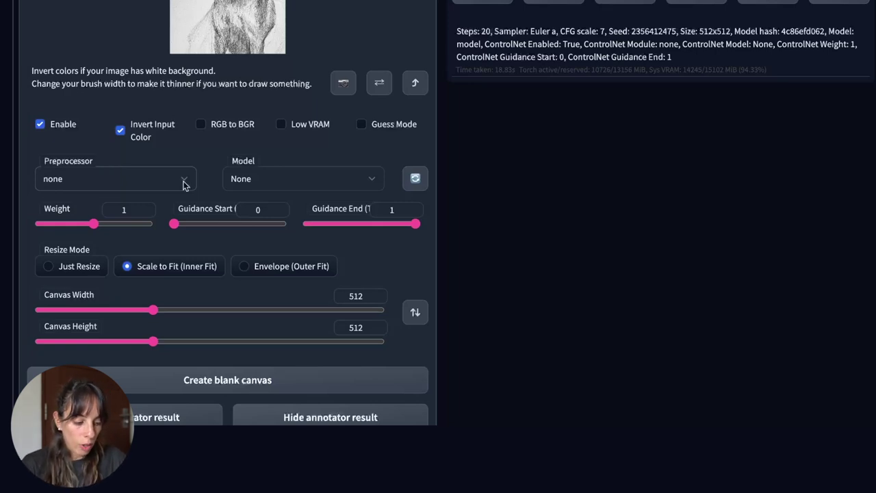
# Choose control_scribble-fp16 as the ControlNet model
pyautogui.click(361, 182)
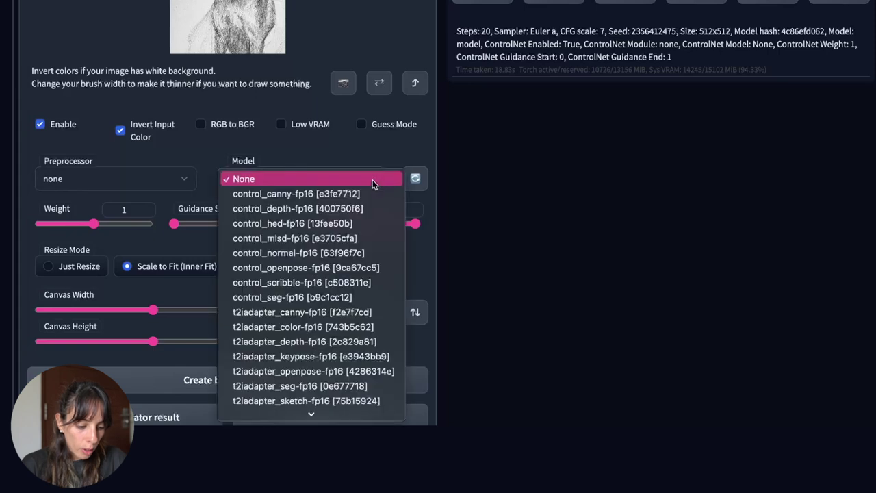
pyautogui.scroll(-1, 342, 287)
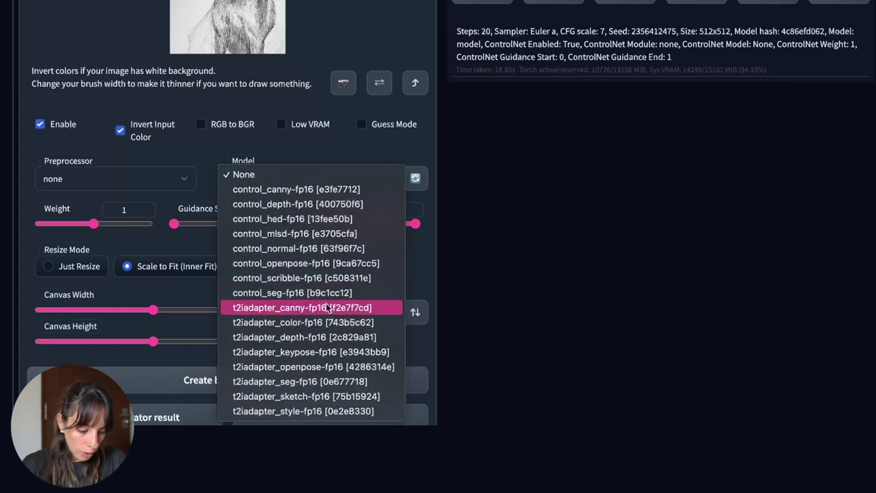
pyautogui.click(321, 271)
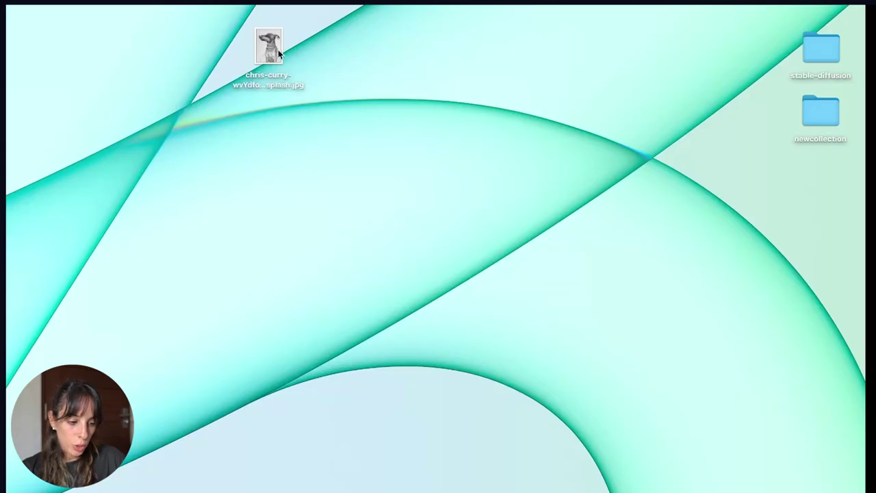
# Open Get Info for the dog sketch and select its 3335×4447 dimensions
pyautogui.rightClick(270, 55)
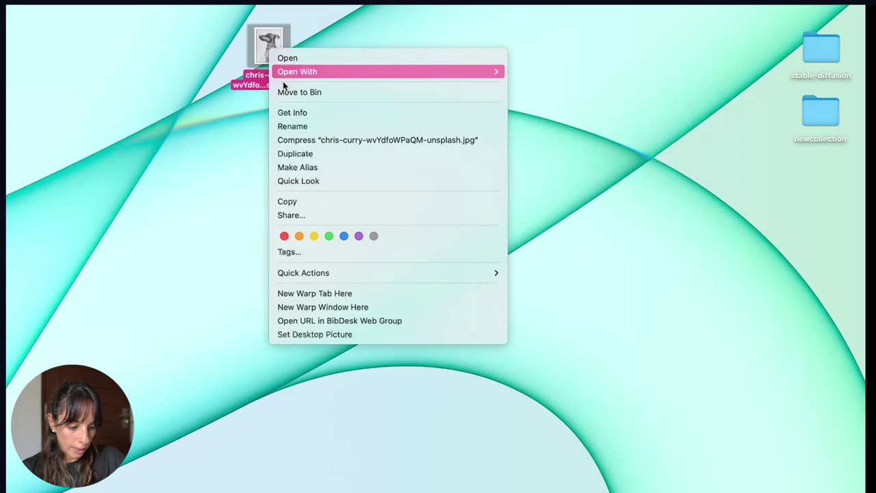
pyautogui.click(284, 113)
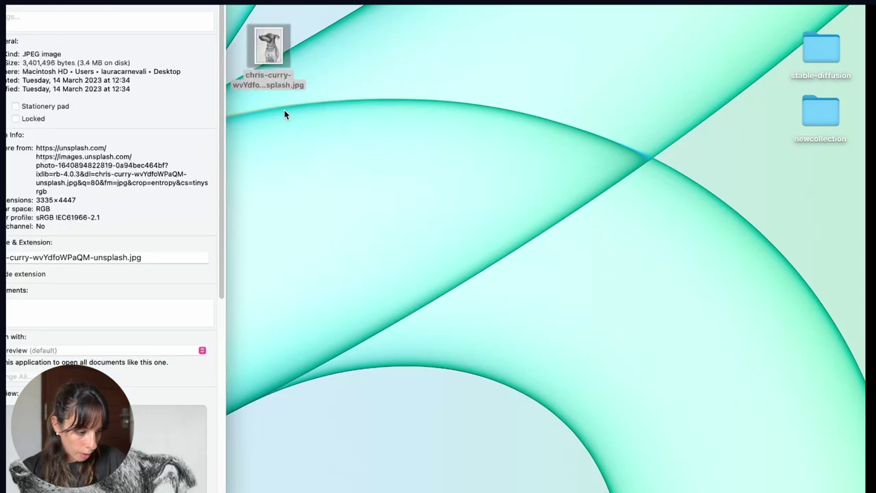
pyautogui.moveTo(92, 21); pyautogui.dragTo(318, 15)
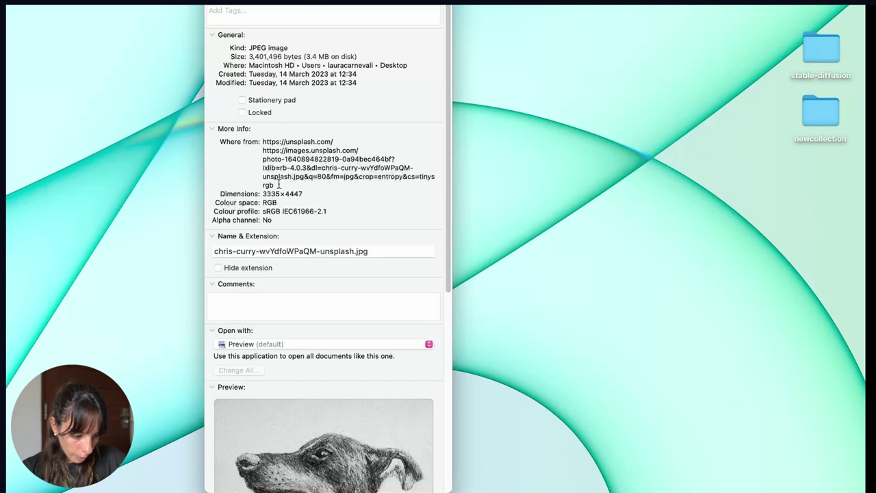
pyautogui.moveTo(263, 194); pyautogui.dragTo(310, 194)
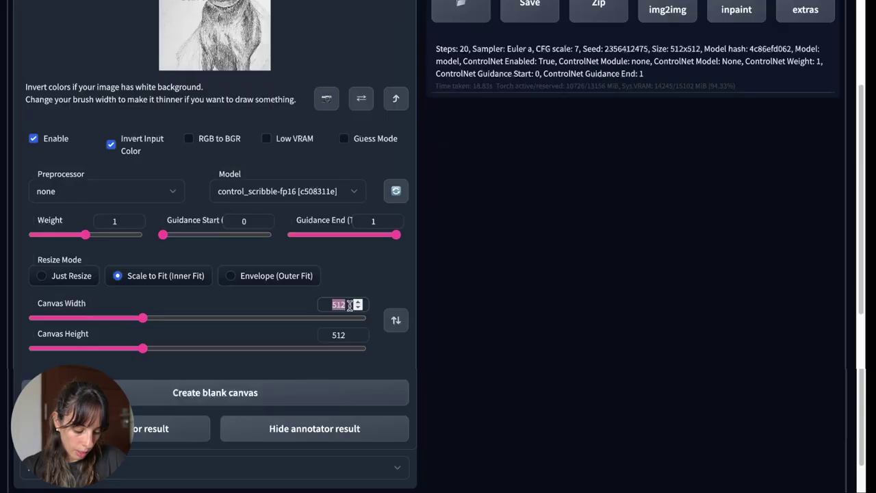
# Enter 667 as the ControlNet canvas width and 889 as the height
pyautogui.write('667')
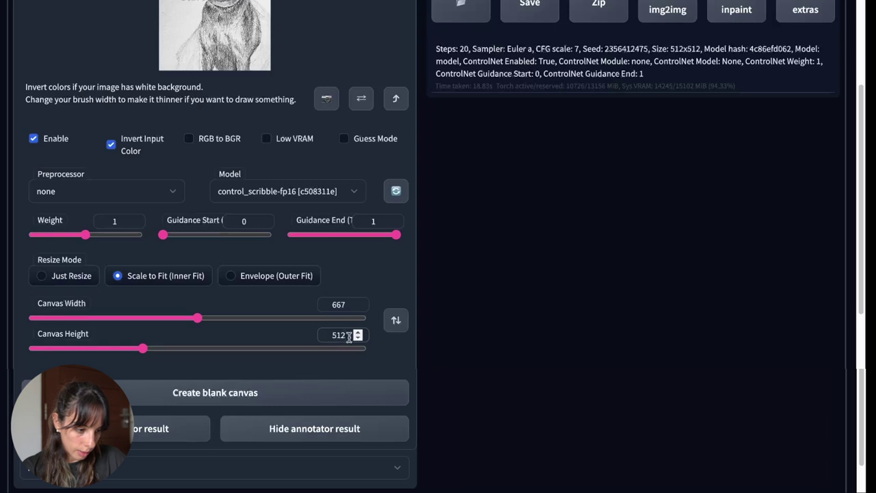
pyautogui.press('BackSpace')
pyautogui.press('BackSpace')
pyautogui.press('BackSpace')
pyautogui.write('889')
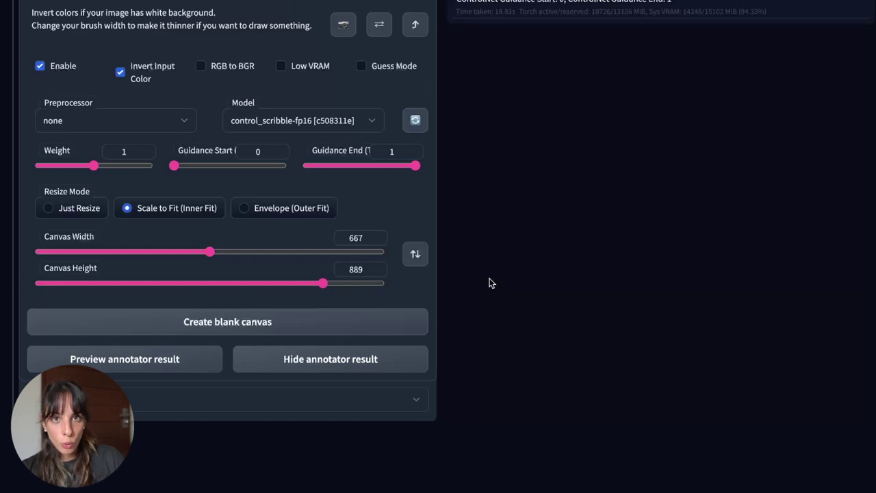
pyautogui.scroll(5, 490, 282)
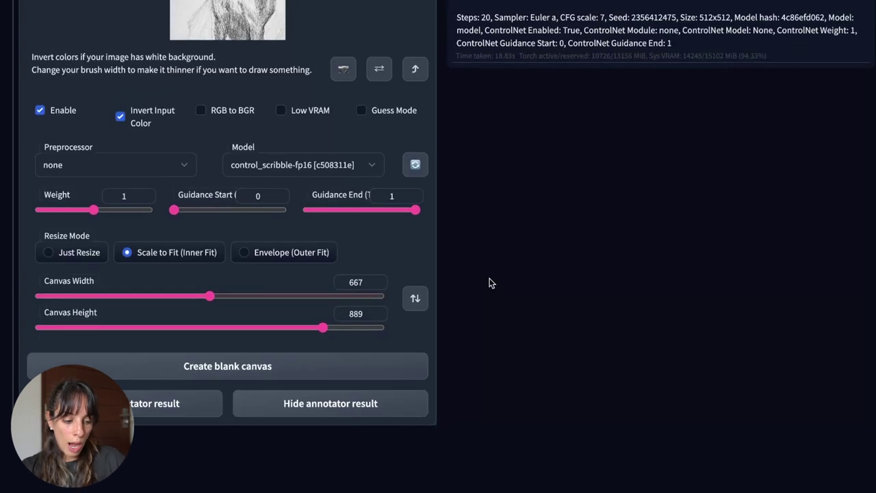
pyautogui.scroll(2, 491, 280)
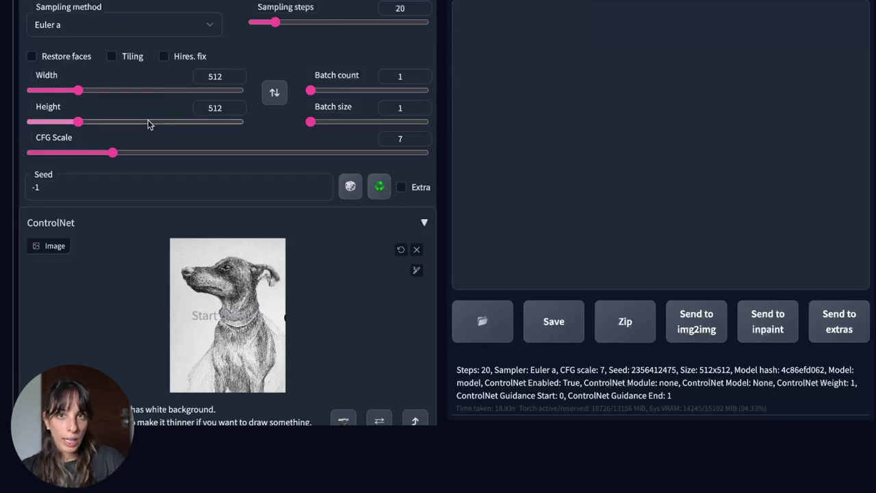
# Switch the ControlNet Resize Mode from Scale to Fit (Inner Fit) to Just Resize
pyautogui.scroll(2, 127, 256)
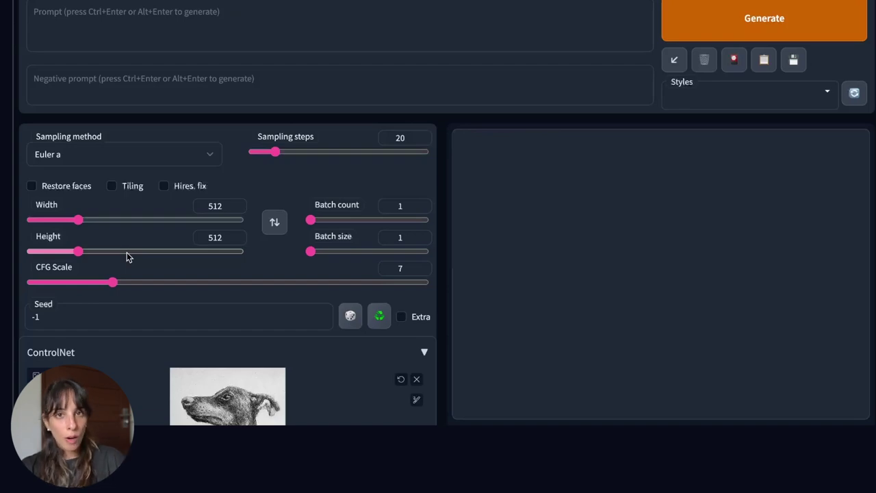
pyautogui.scroll(-7, 126, 251)
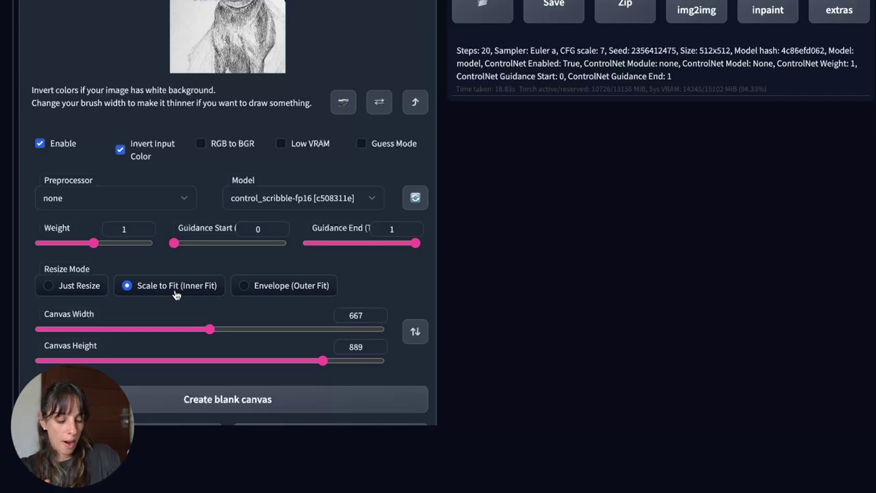
pyautogui.click(83, 287)
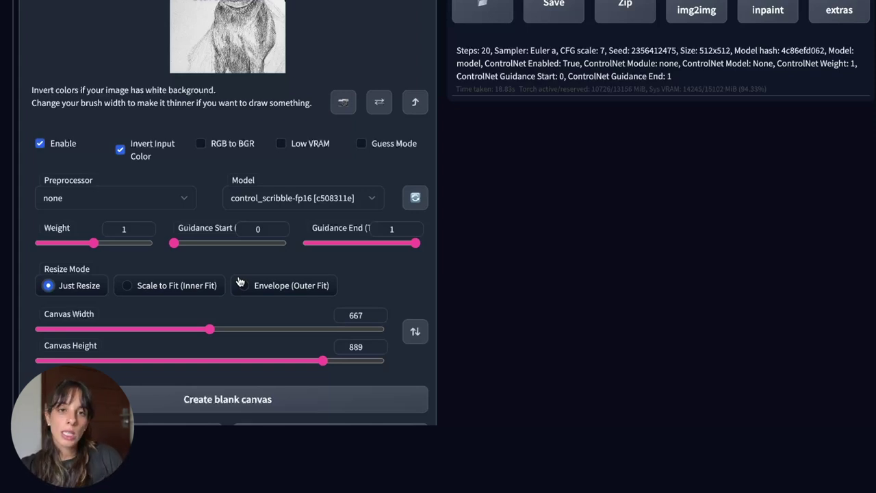
pyautogui.scroll(5, 236, 260)
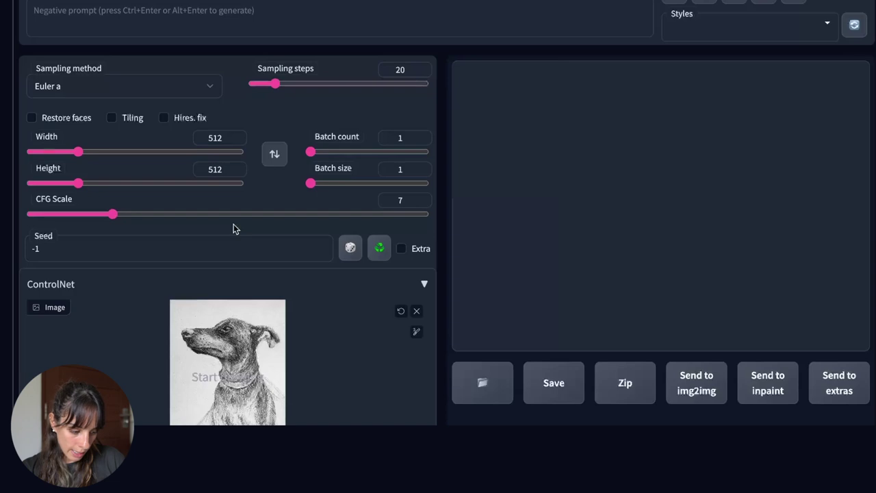
pyautogui.scroll(-7, 233, 229)
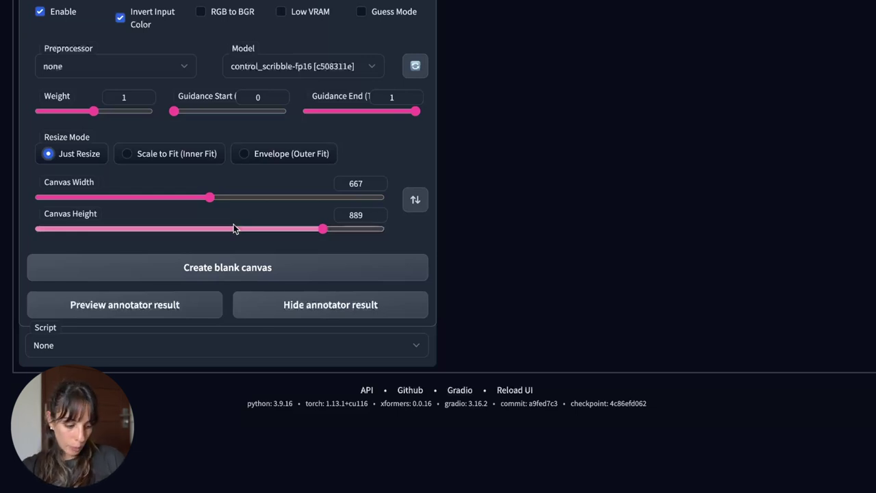
pyautogui.click(83, 346)
# Select the X/Y/Z plot script
pyautogui.scroll(-1, 79, 346)
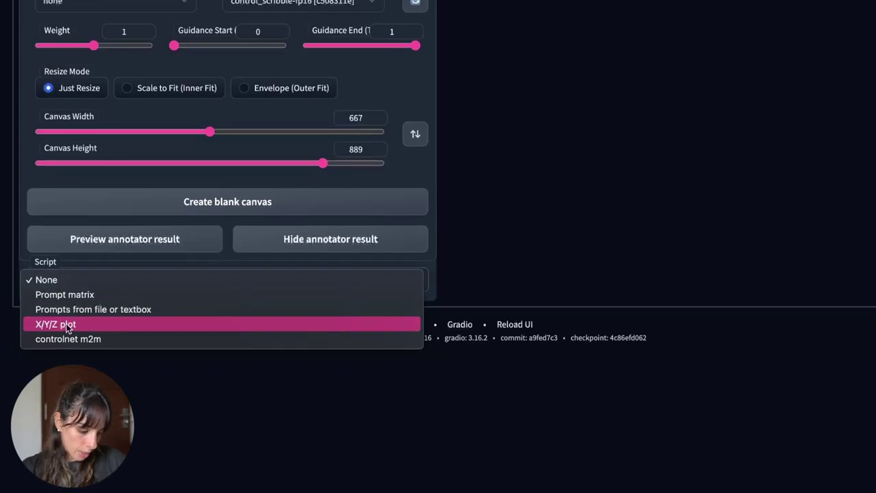
pyautogui.click(67, 326)
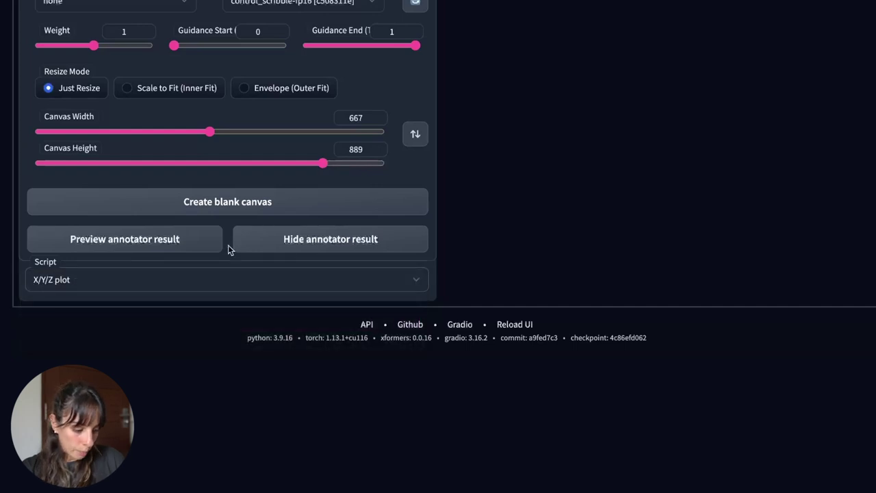
pyautogui.scroll(2, 227, 274)
pyautogui.scroll(-3, 226, 309)
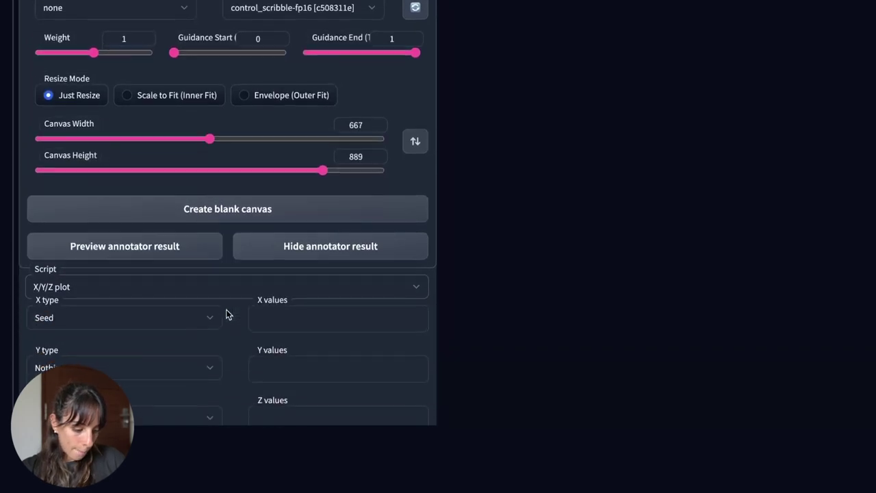
pyautogui.scroll(-1, 228, 314)
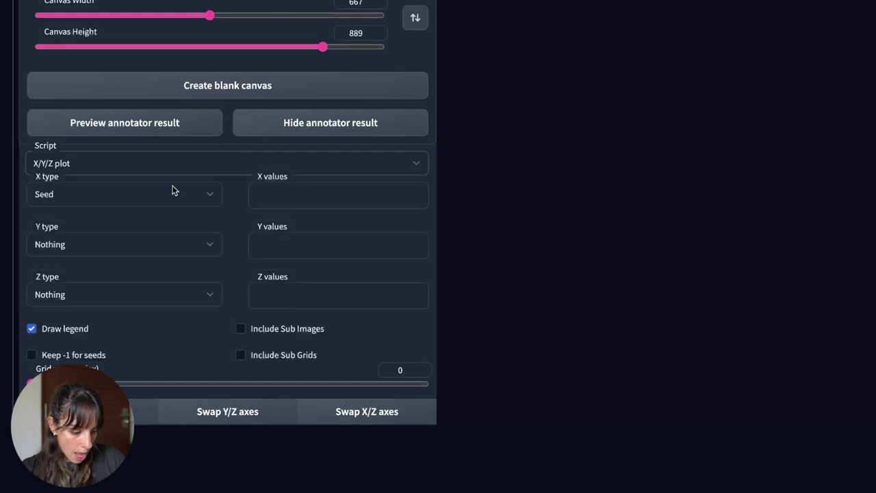
# Set X type to [ControlNet] Resize Mode and fill in all three modes as values
pyautogui.click(213, 193)
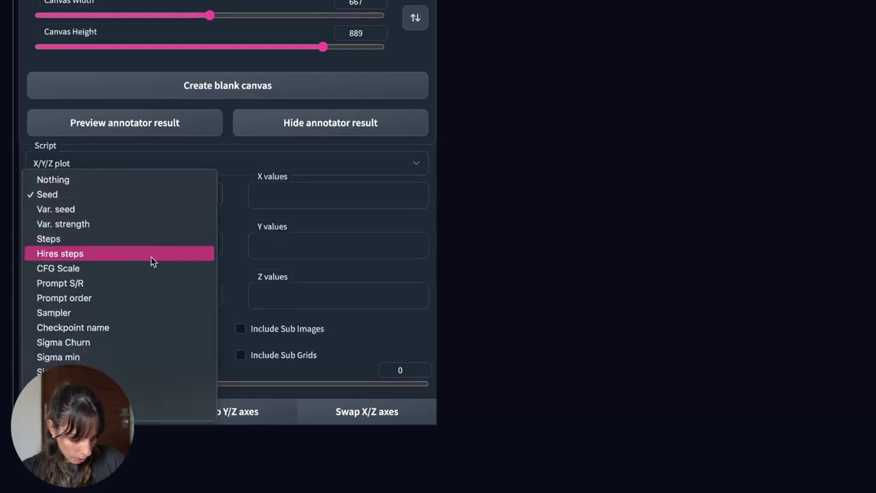
pyautogui.scroll(-4, 118, 342)
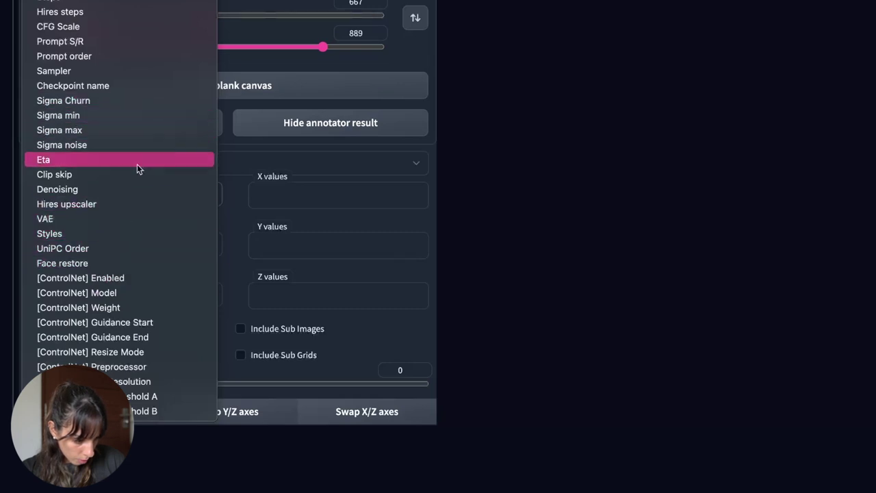
pyautogui.click(84, 351)
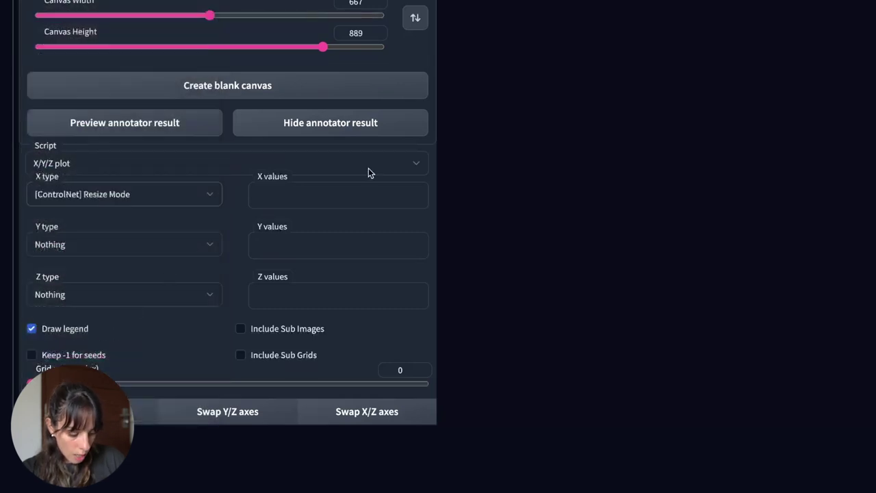
pyautogui.click(414, 186)
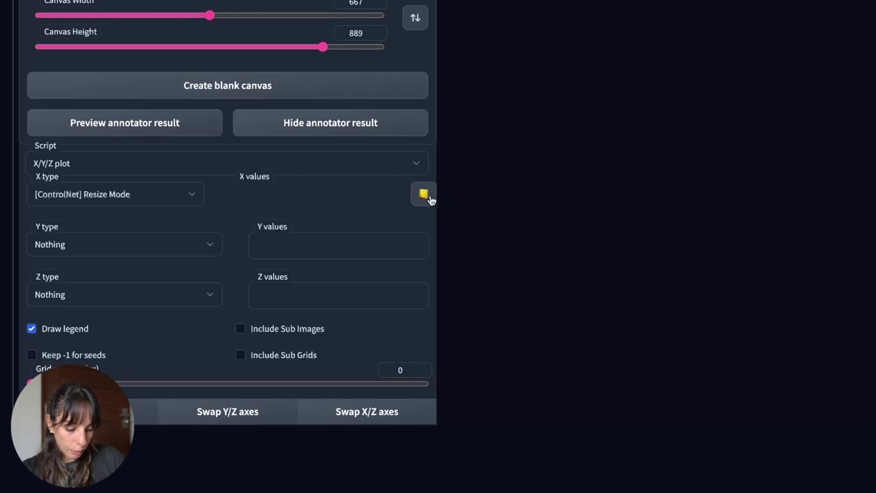
pyautogui.click(420, 197)
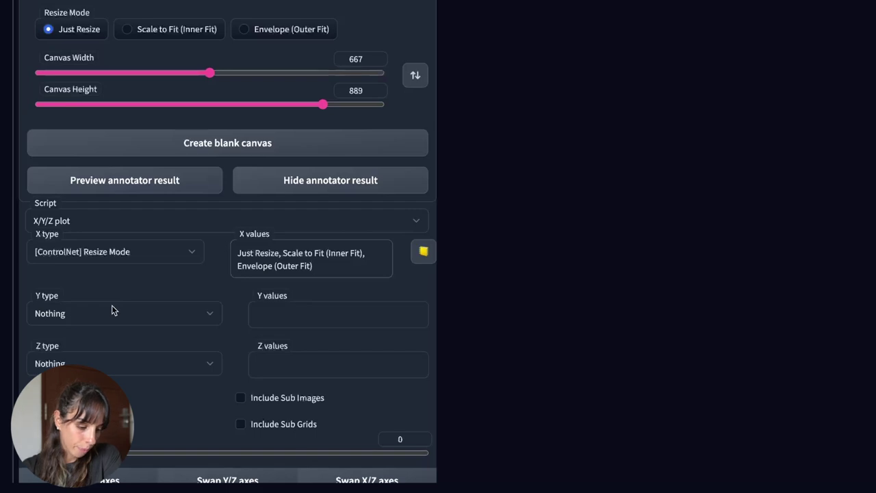
pyautogui.scroll(5, 113, 310)
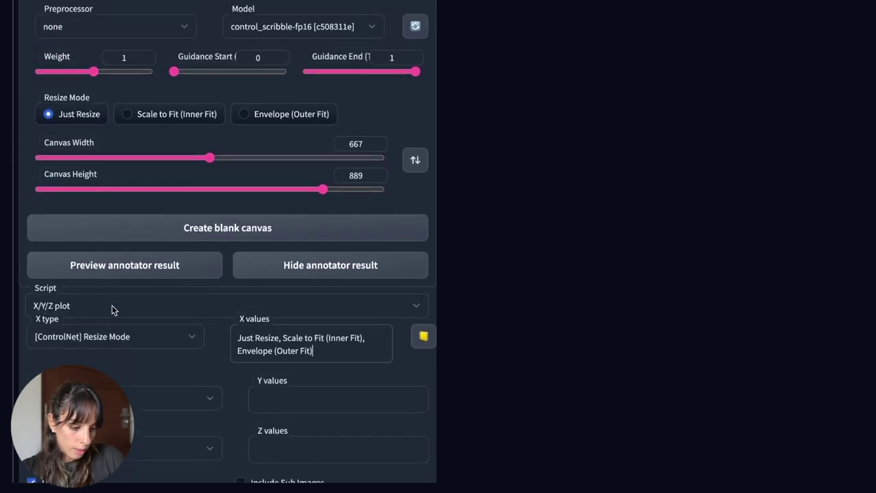
pyautogui.scroll(5, 113, 311)
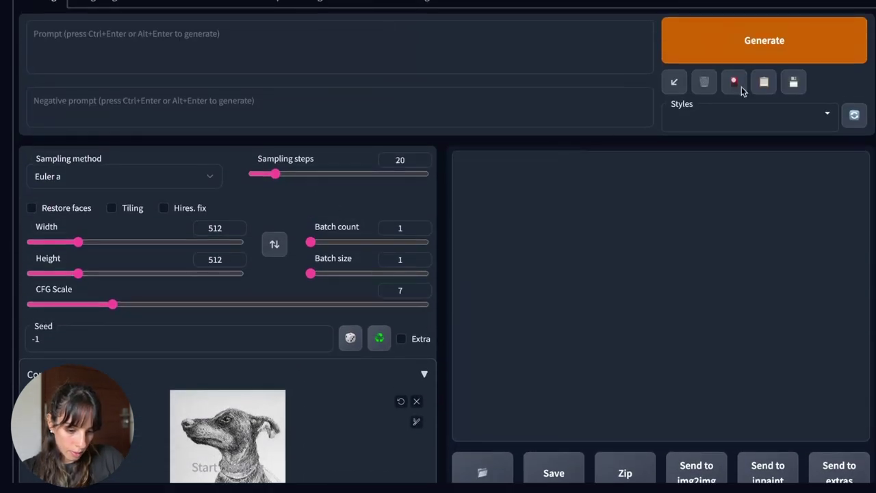
# Scroll back up to Generate to start the X/Y/Z resize-mode comparison
pyautogui.scroll(-5, 736, 113)
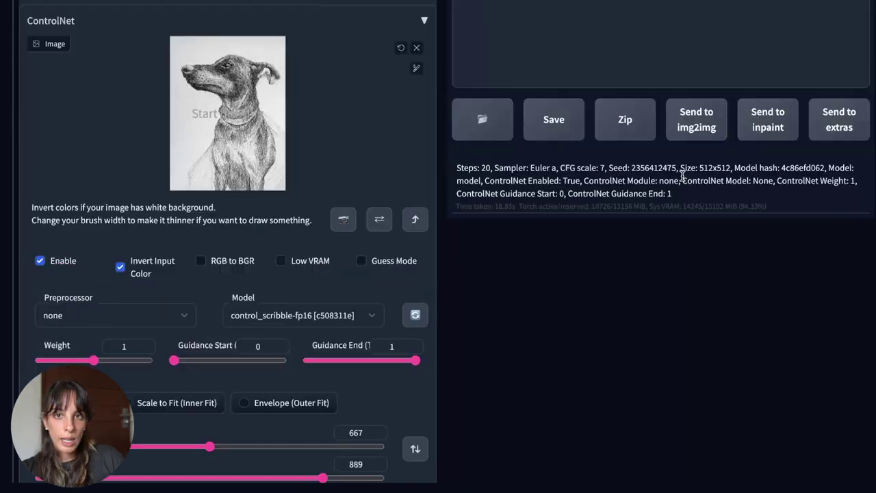
pyautogui.scroll(5, 683, 180)
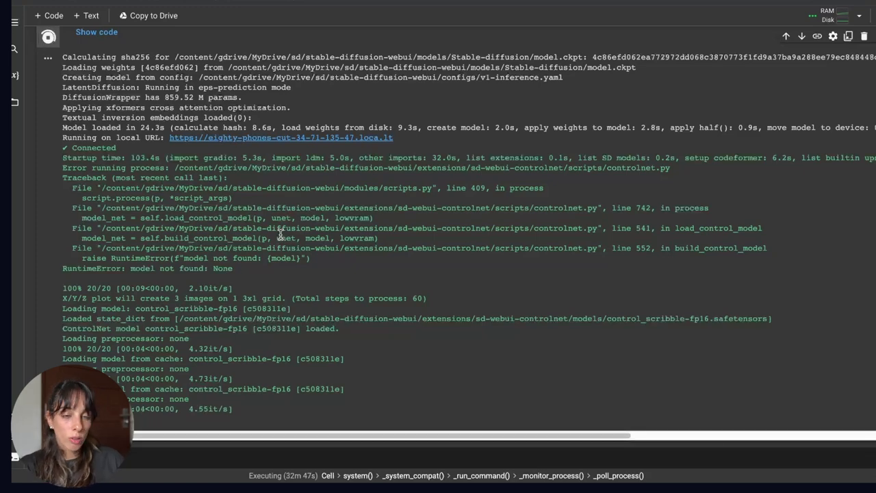
pyautogui.scroll(-2, 280, 235)
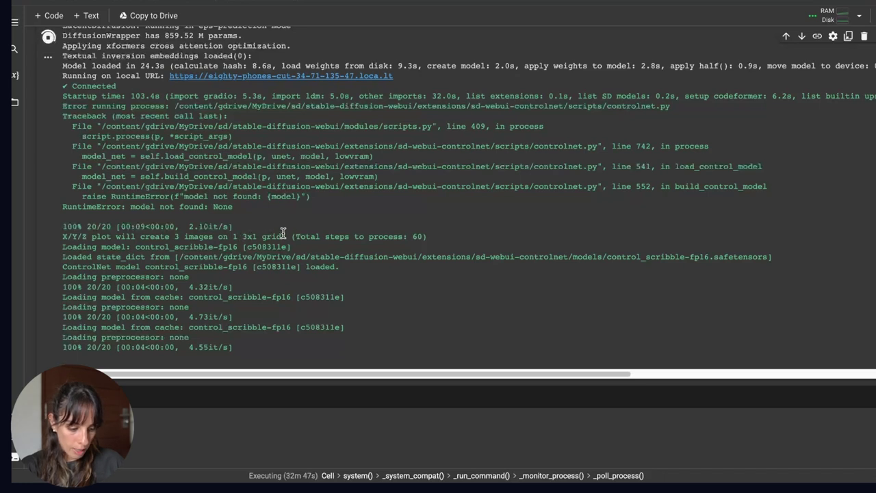
pyautogui.moveTo(282, 234); pyautogui.dragTo(236, 235)
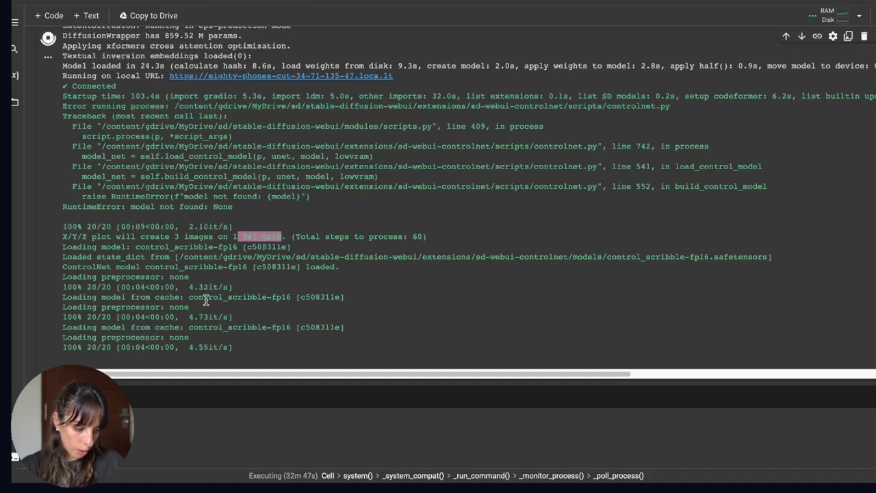
pyautogui.click(66, 288)
pyautogui.moveTo(102, 300); pyautogui.dragTo(277, 299)
pyautogui.click(277, 299)
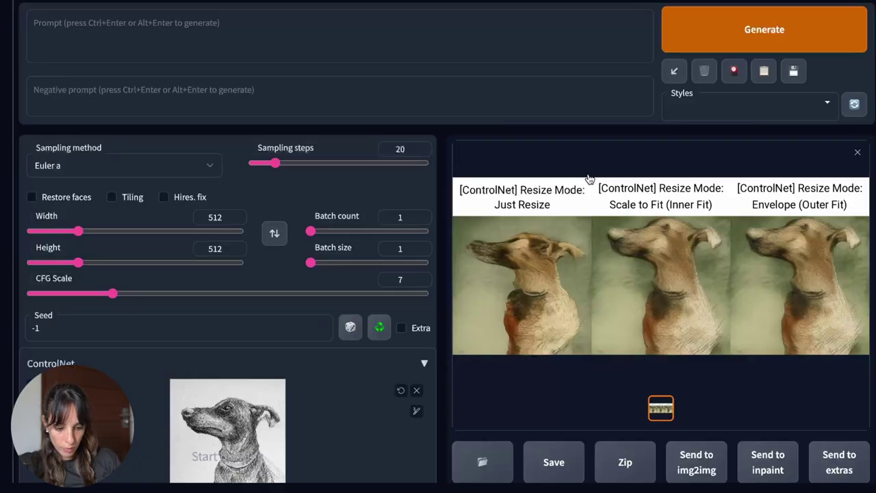
pyautogui.click(665, 274)
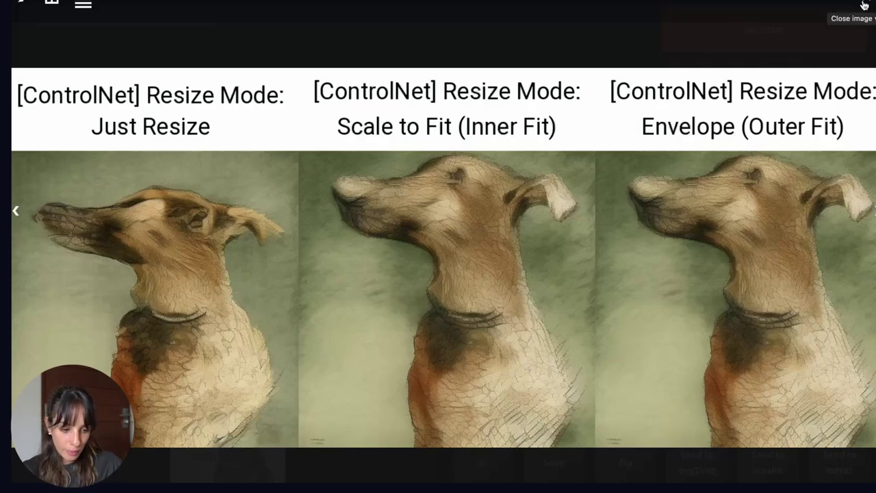
# Close the enlarged 3x1 resize-mode dog grid preview
pyautogui.click(864, 5)
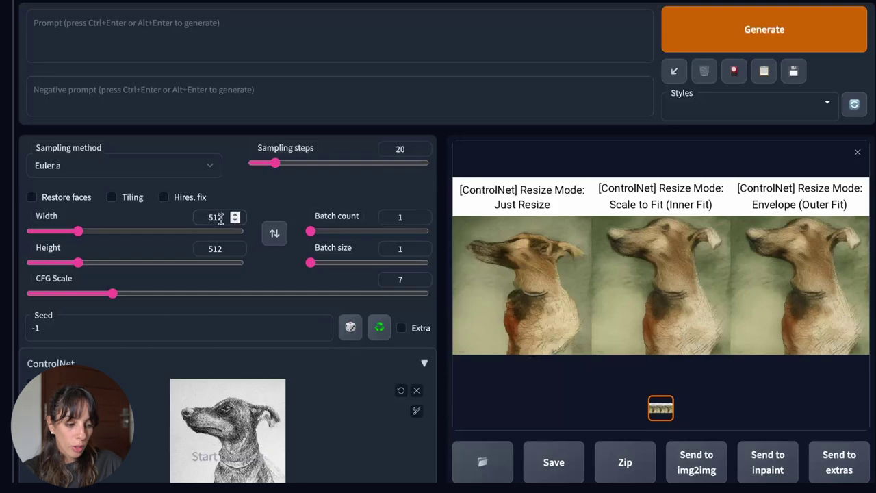
# Set the output size to 667 × 889 to match the sketch canvas
pyautogui.scroll(-5, 229, 218)
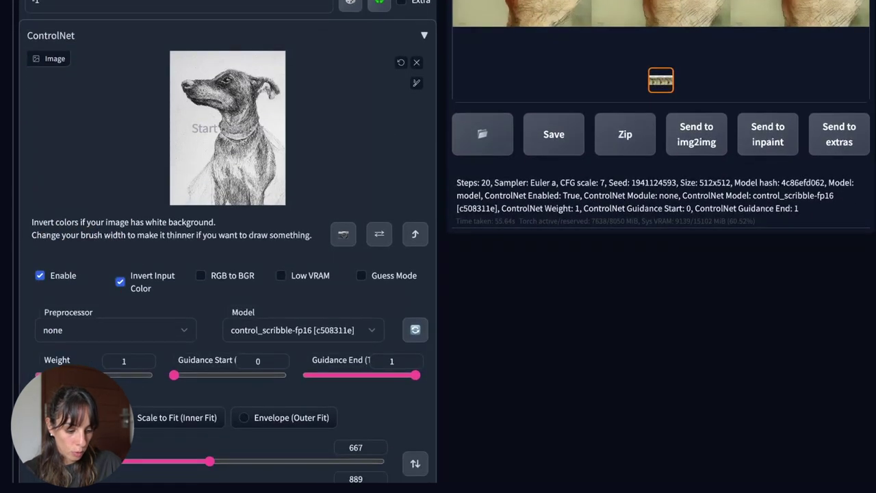
pyautogui.scroll(-1, 224, 223)
pyautogui.scroll(5, 404, 327)
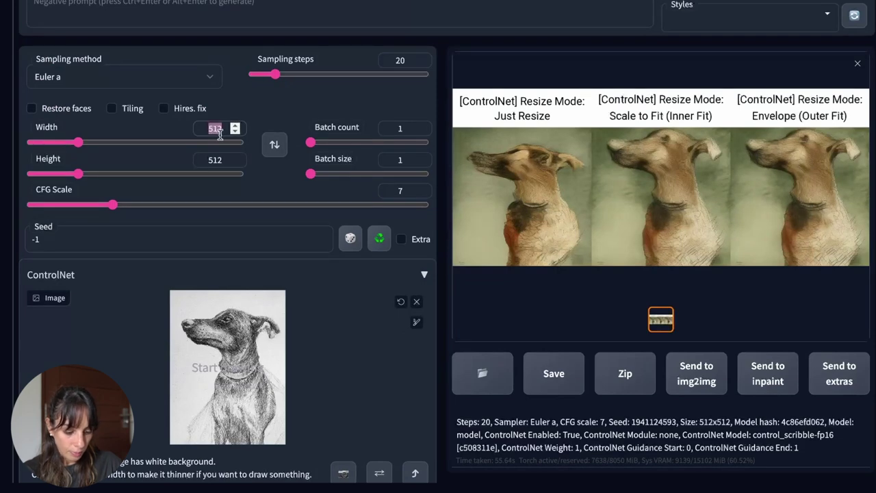
pyautogui.doubleClick(217, 128)
pyautogui.write('667')
pyautogui.doubleClick(215, 159)
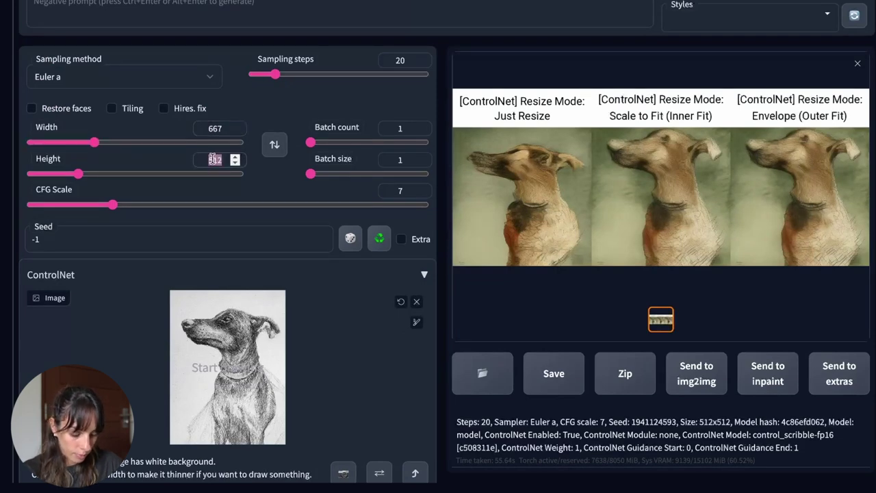
pyautogui.write('889')
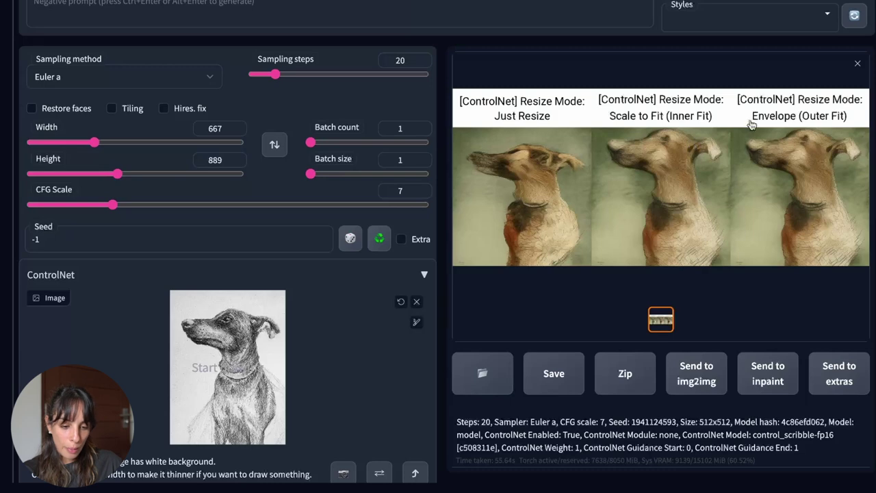
# Regenerate the three-resize-mode comparison grid at the new size
pyautogui.scroll(2, 781, 68)
pyautogui.click(782, 79)
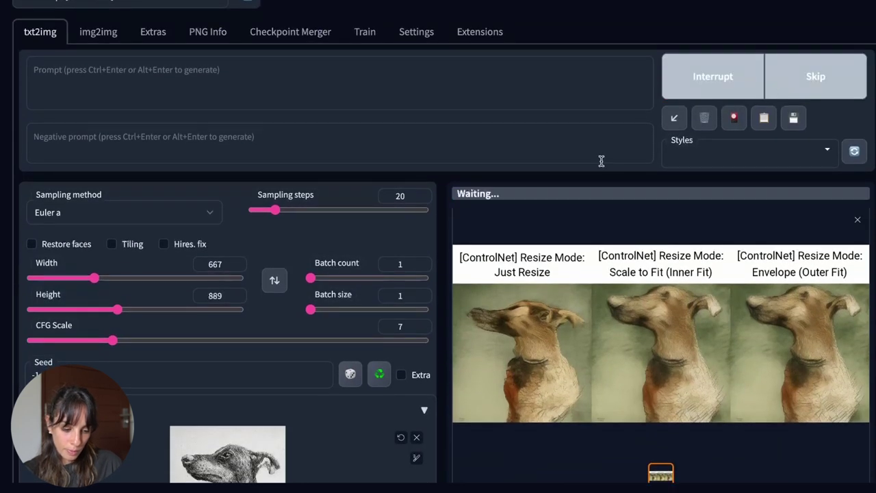
pyautogui.click(434, 82)
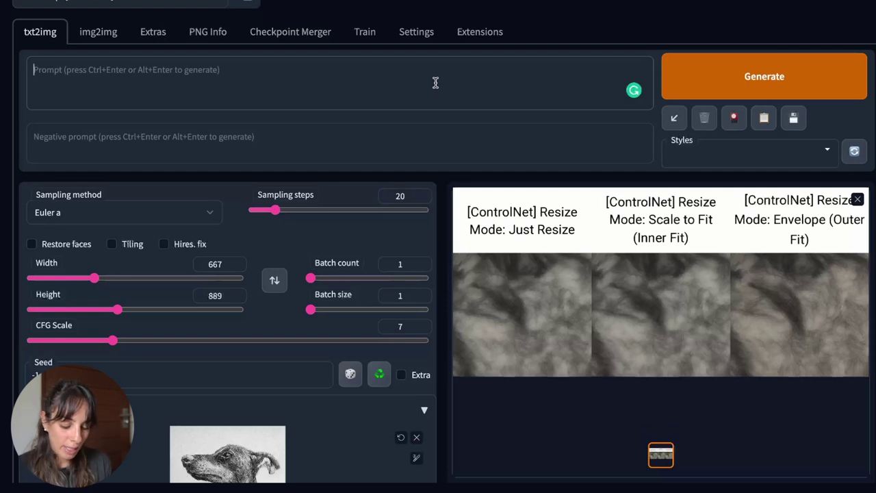
# Prompt 'A majestic black dog, hyper-realistic, hyper-detailed, cinematic, 8k' with negative 'ugly, low, worse' and generate
pyautogui.write('A')
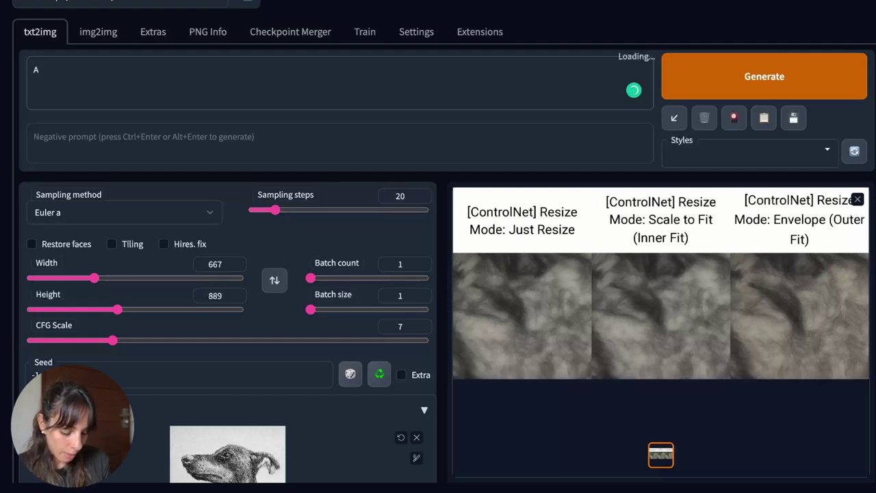
pyautogui.write(' majestic ')
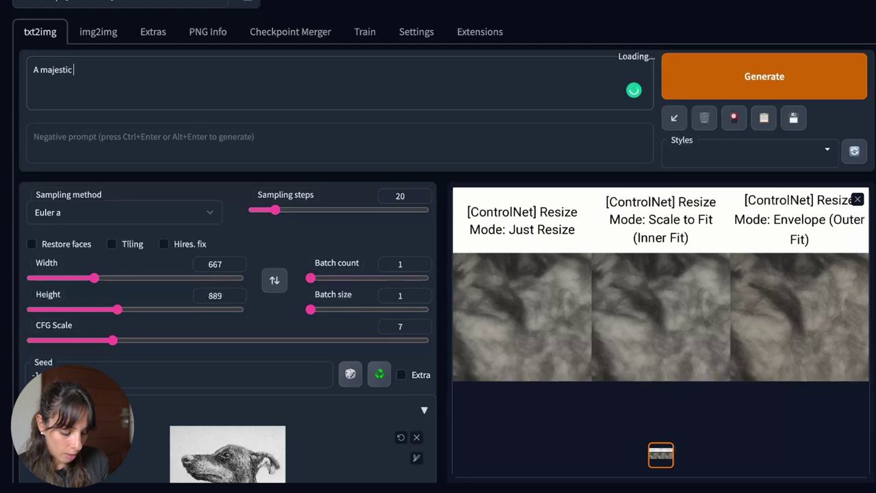
pyautogui.write('black ')
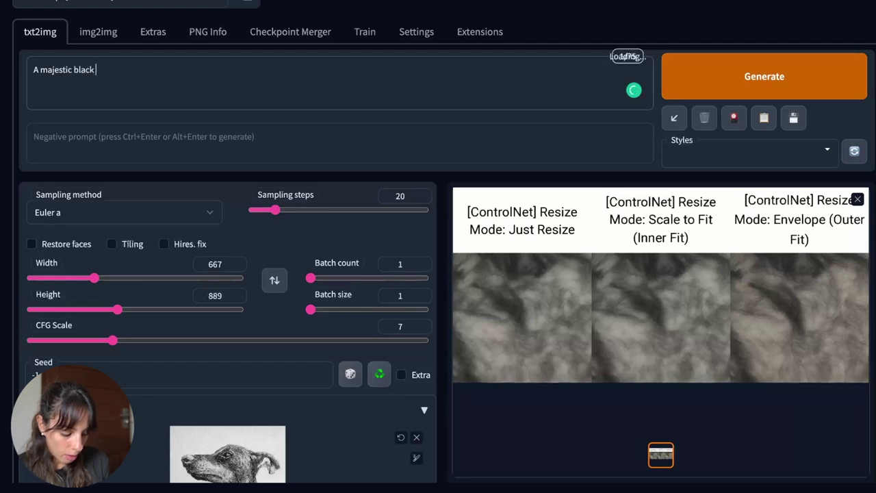
pyautogui.write('dog, ')
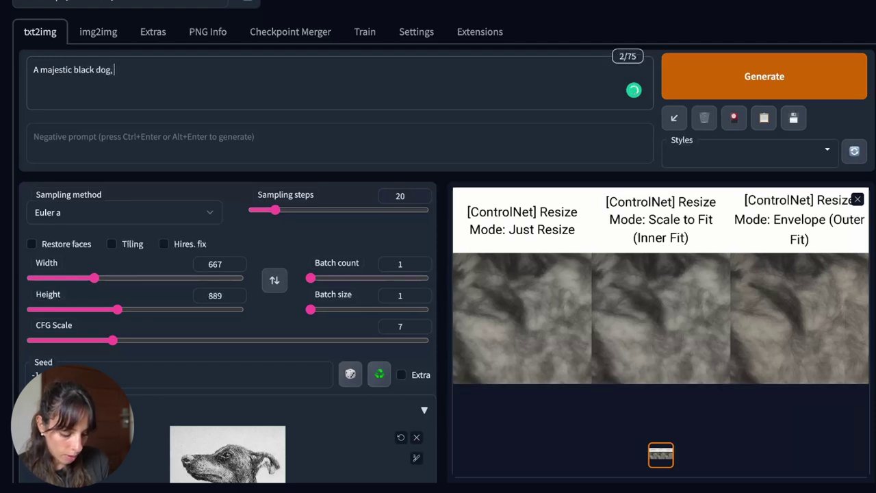
pyautogui.write('hyper-realistic, ')
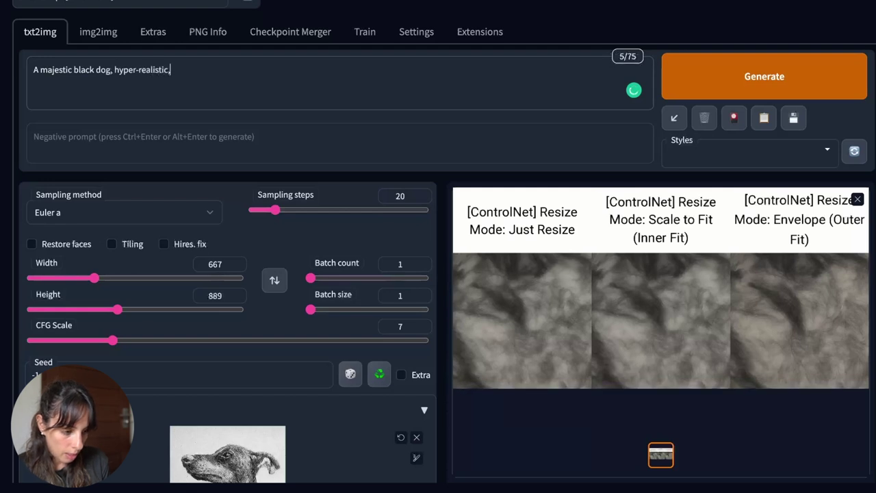
pyautogui.write('hyper-detaile')
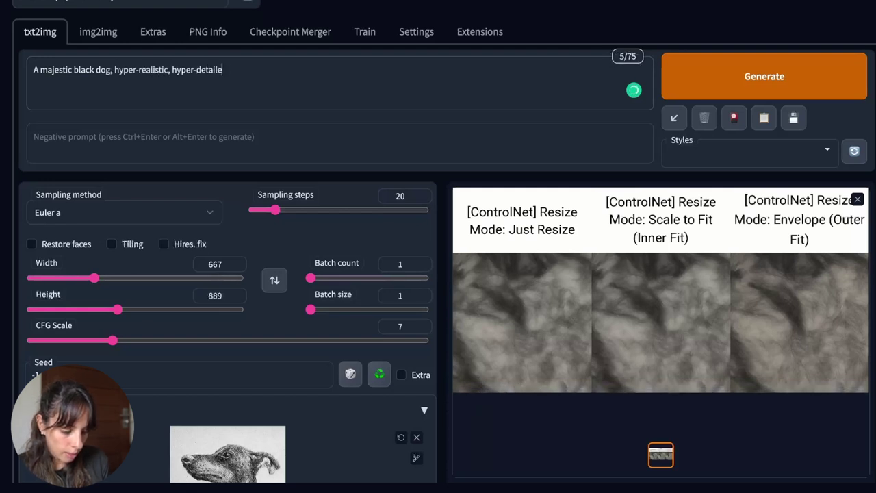
pyautogui.write('d, cinematic')
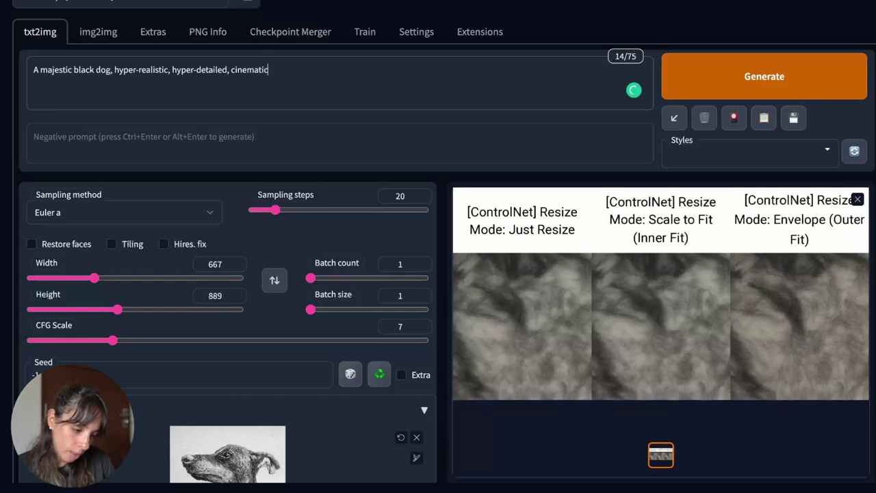
pyautogui.write(', 8k')
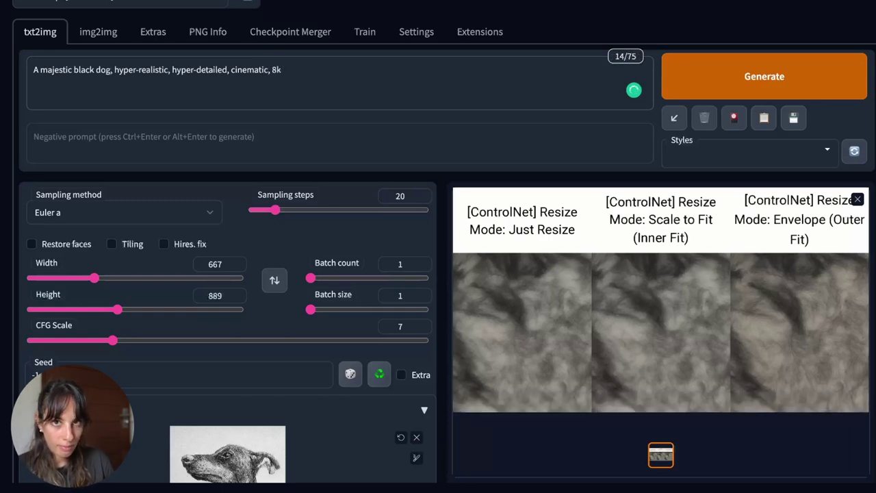
pyautogui.click(408, 151)
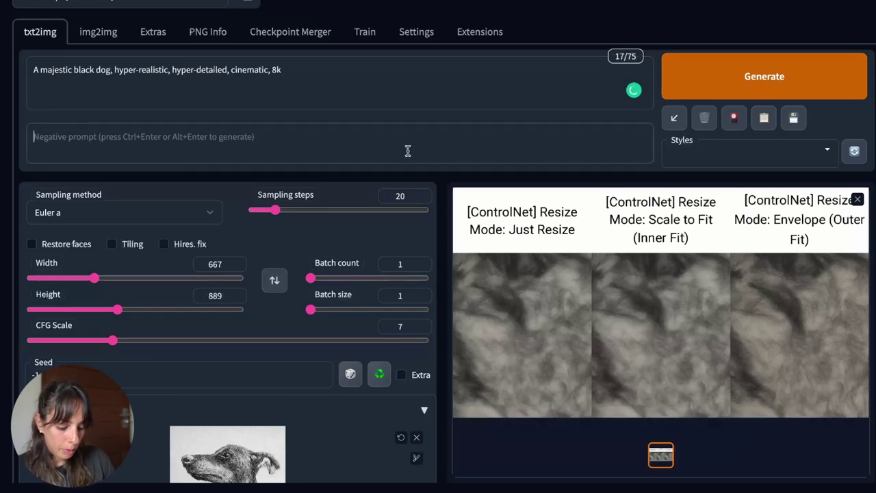
pyautogui.write('ugly,')
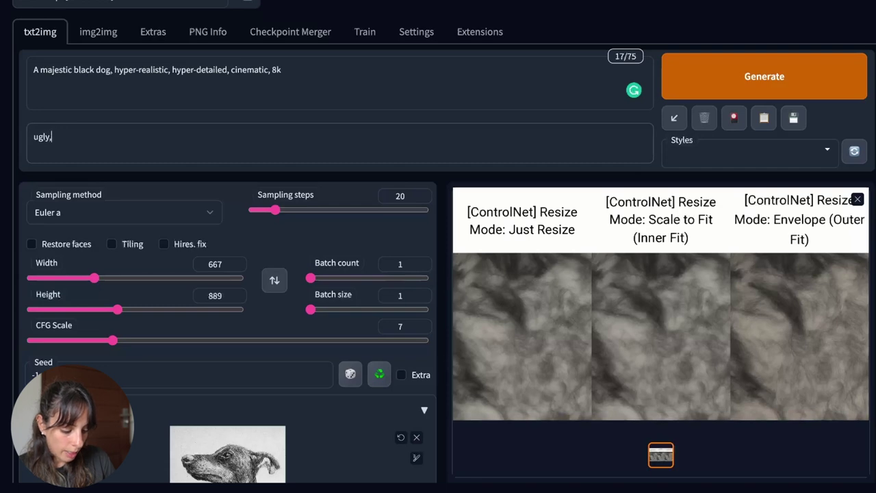
pyautogui.write(' low, ')
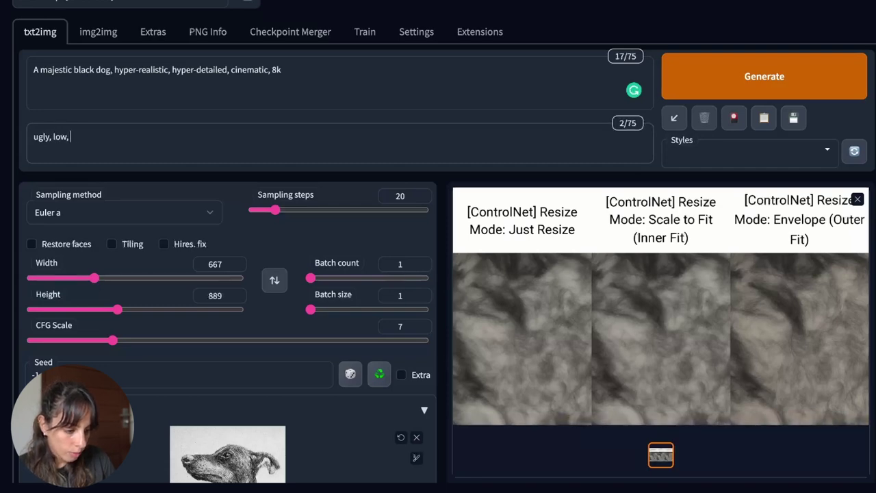
pyautogui.write('worse')
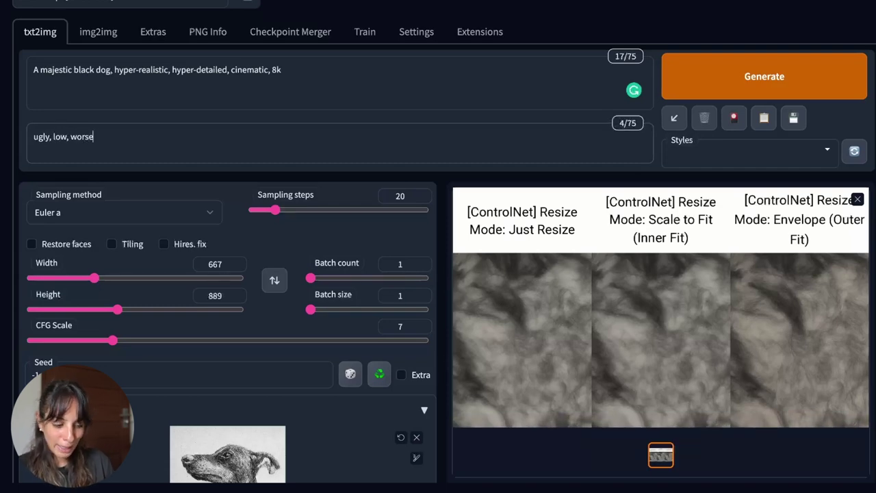
pyautogui.click(792, 90)
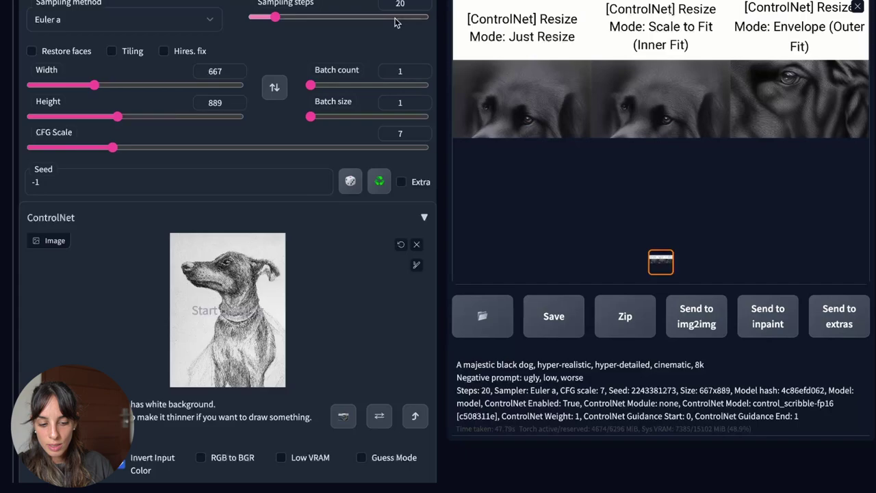
# Enlarge the black-dog resize-mode grid to compare results, then close the viewer
pyautogui.click(626, 248)
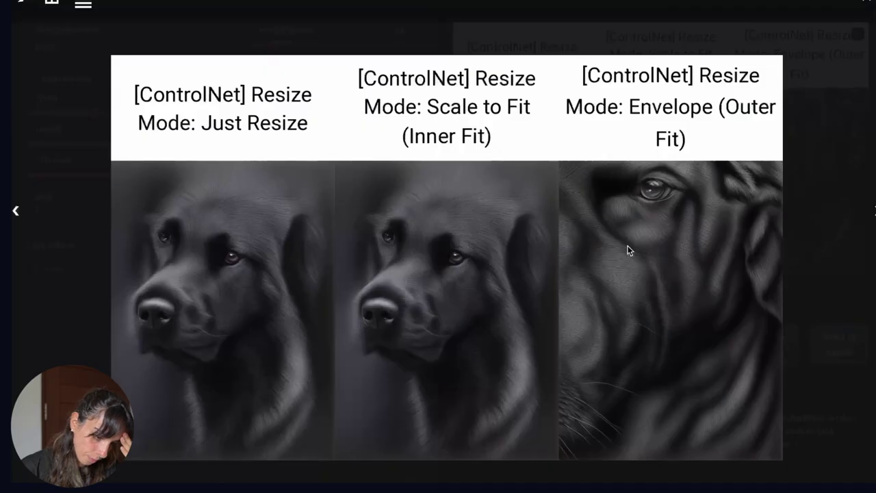
pyautogui.click(855, 159)
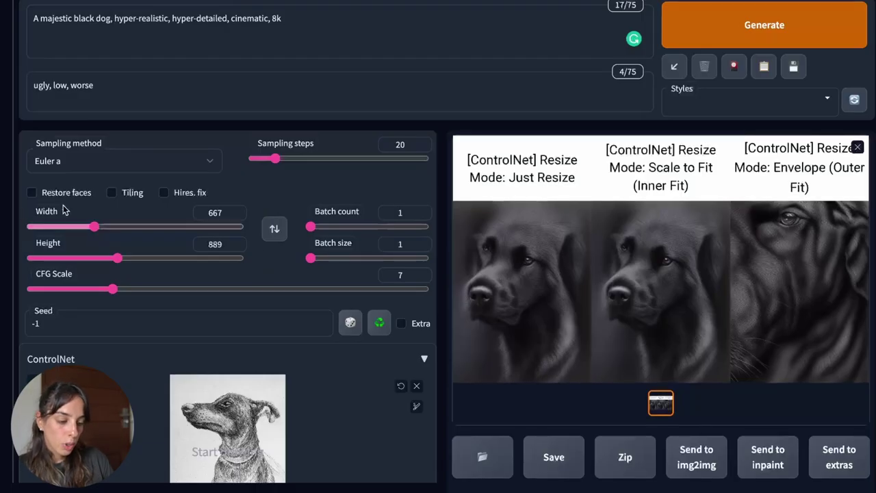
pyautogui.scroll(-5, 264, 253)
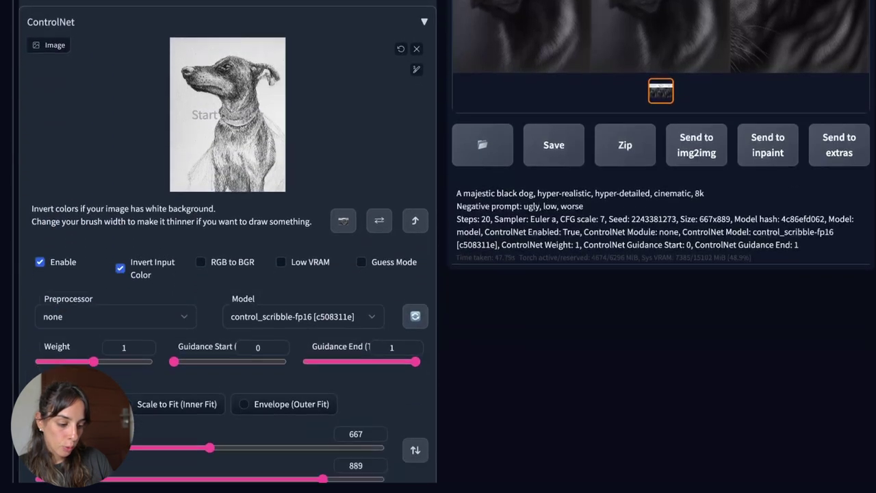
pyautogui.scroll(-1, 264, 250)
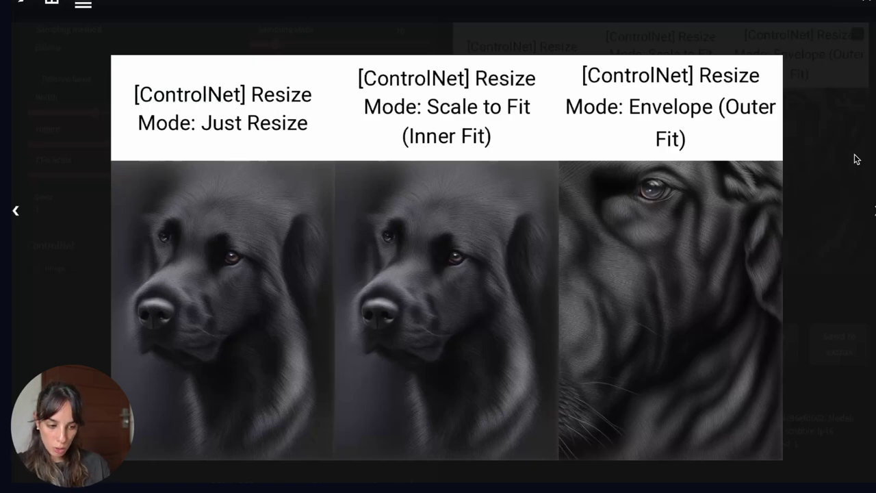
pyautogui.click(855, 159)
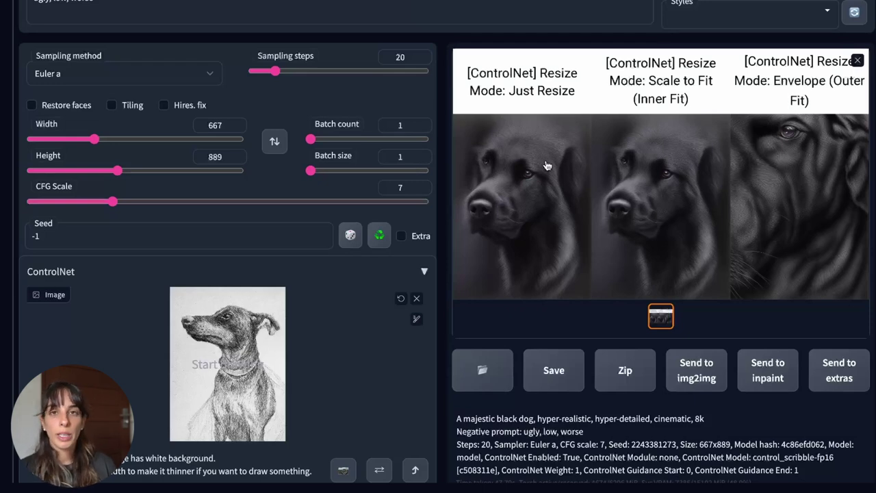
# Set the X/Y/Z plot's X axis to Steps and Y axis to CFG Scale
pyautogui.scroll(-10, 463, 199)
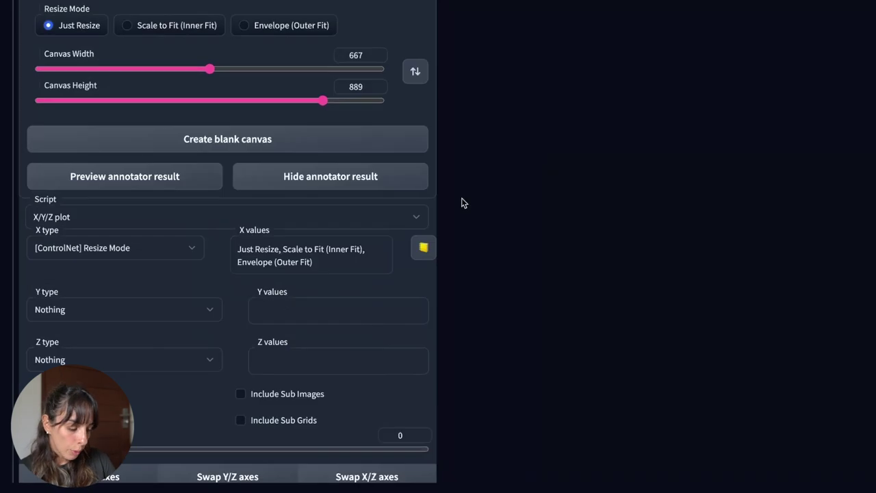
pyautogui.scroll(-1, 219, 341)
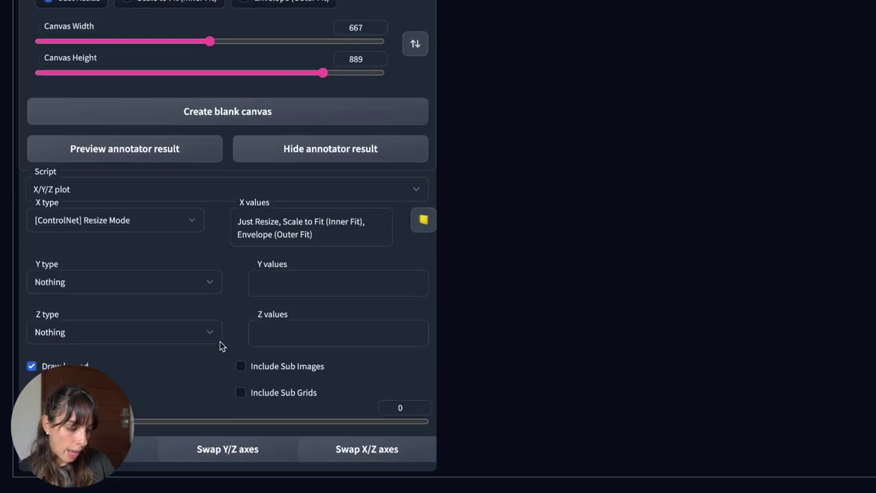
pyautogui.click(192, 226)
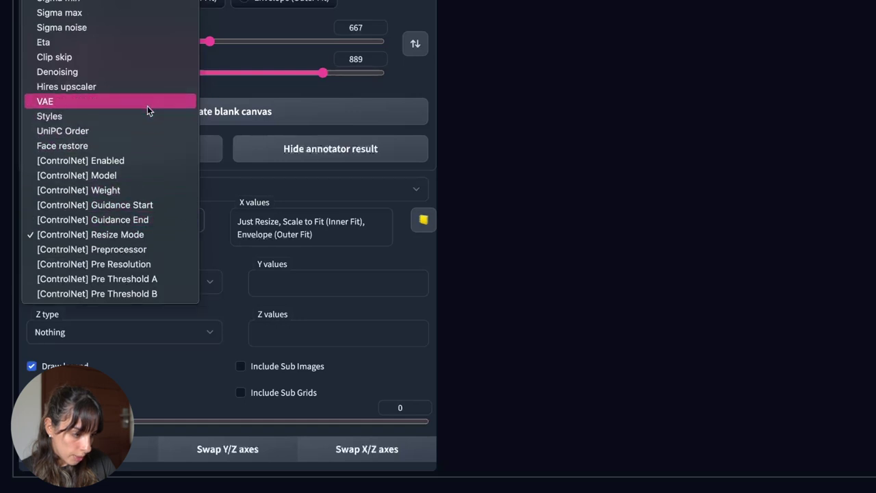
pyautogui.scroll(2, 147, 110)
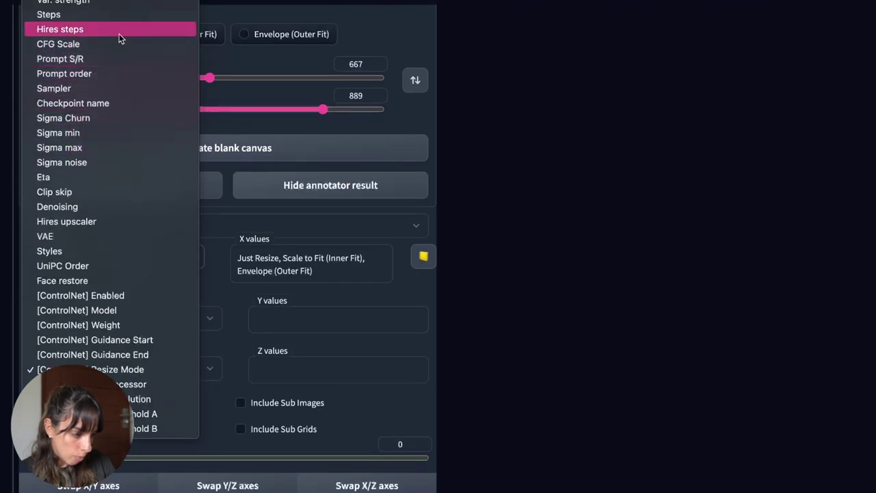
pyautogui.click(117, 16)
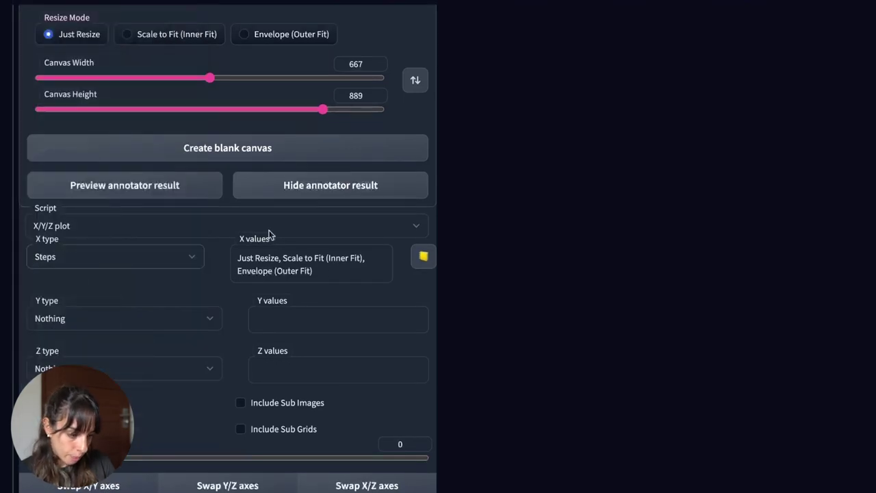
pyautogui.click(209, 314)
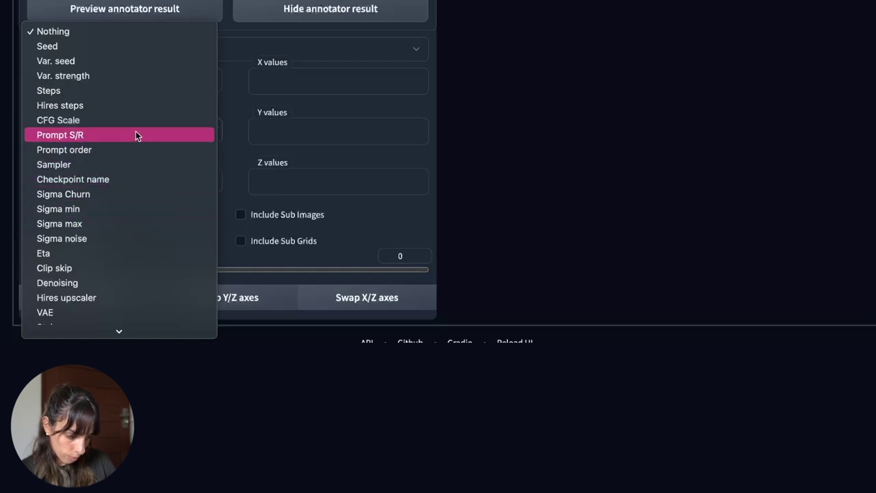
pyautogui.click(134, 124)
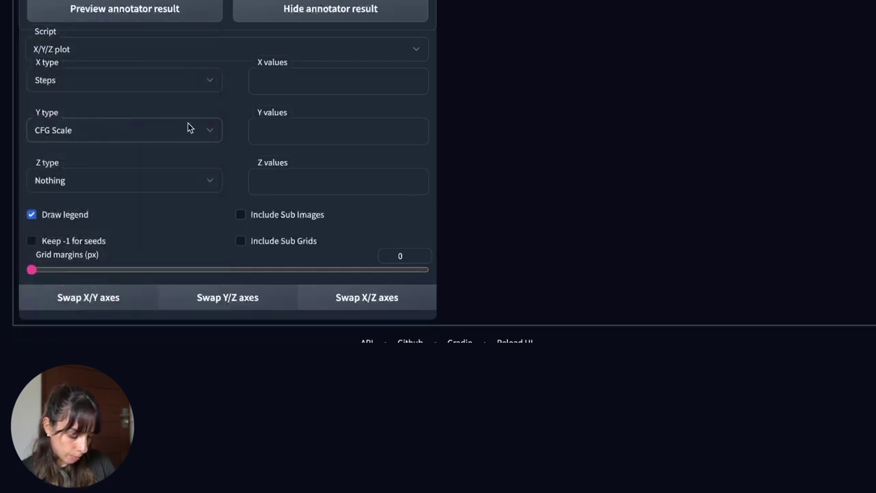
# Set the Z axis to [ControlNet] Preprocessor
pyautogui.scroll(4, 222, 154)
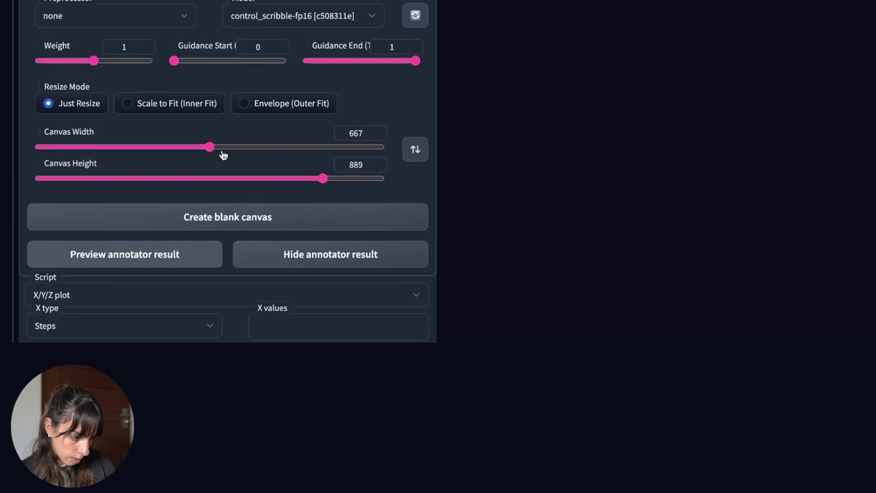
pyautogui.scroll(1, 222, 154)
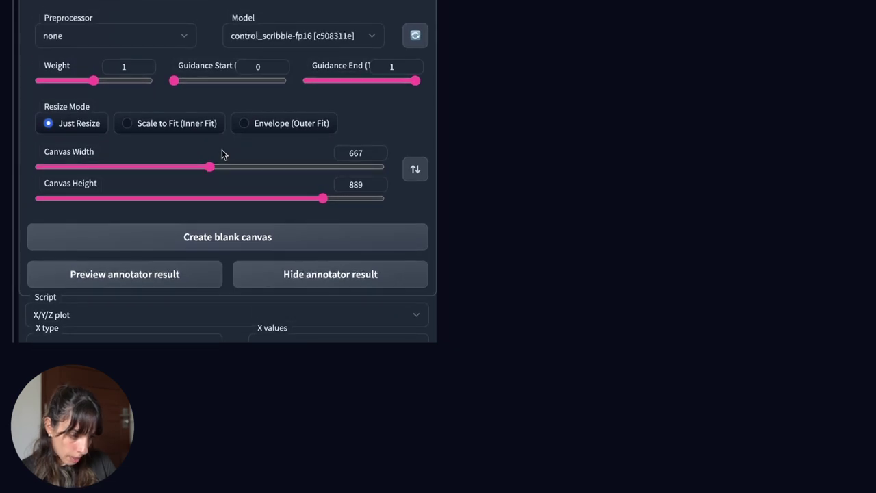
pyautogui.scroll(-4, 136, 31)
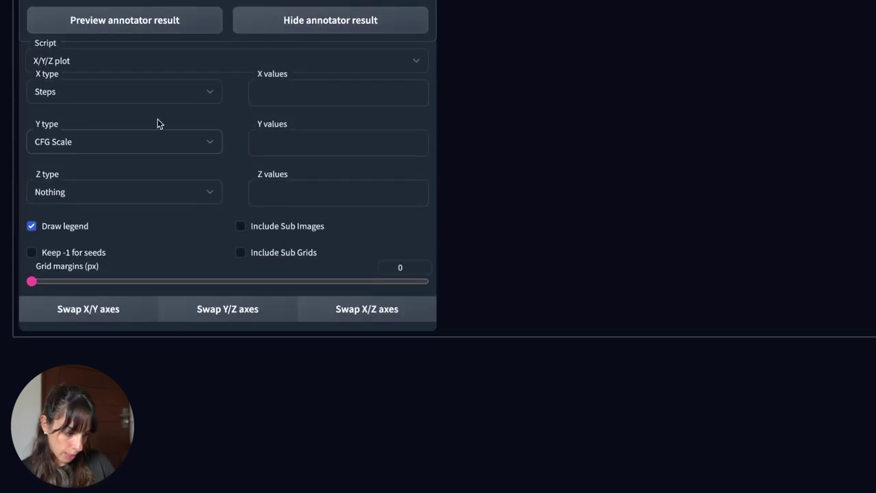
pyautogui.click(203, 196)
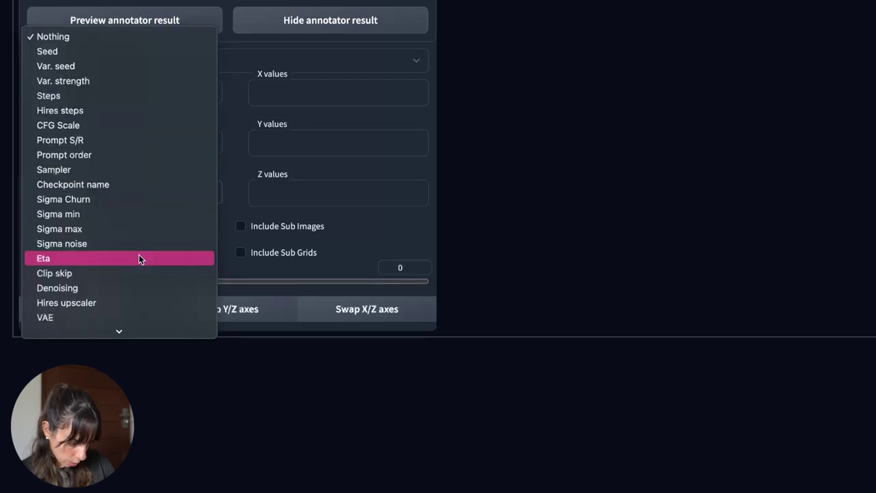
pyautogui.scroll(-3, 139, 257)
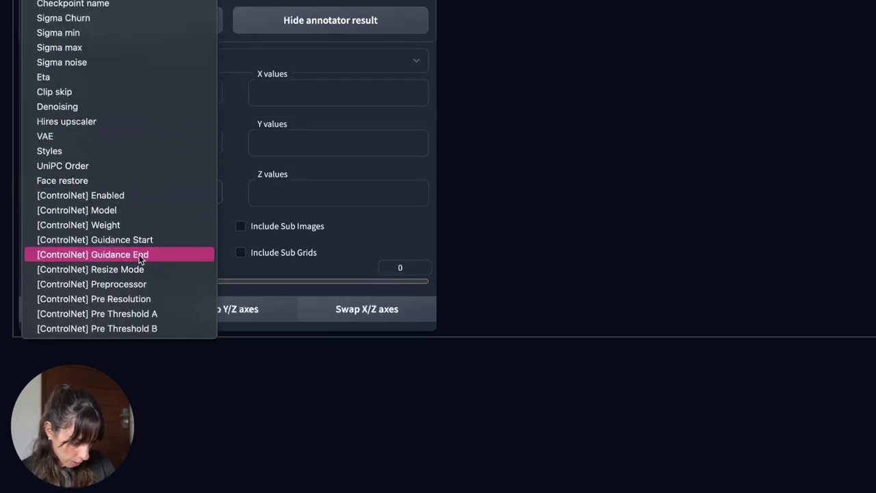
pyautogui.click(125, 287)
pyautogui.click(292, 95)
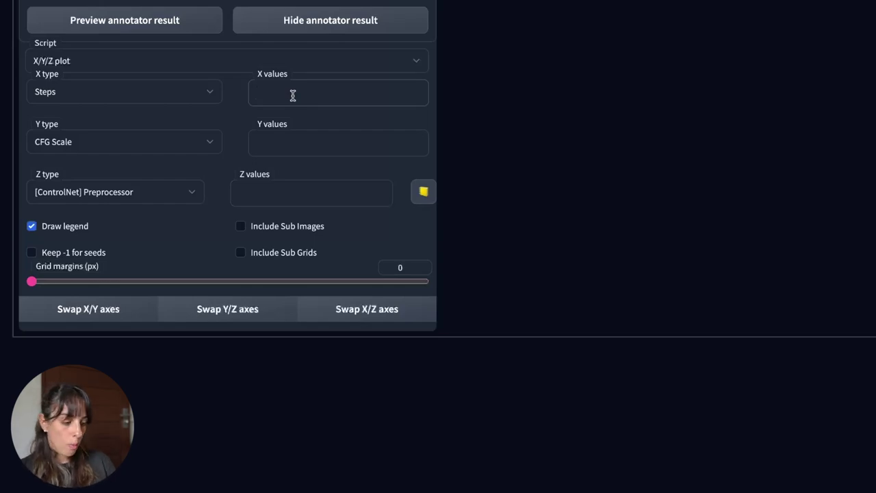
pyautogui.scroll(10, 292, 95)
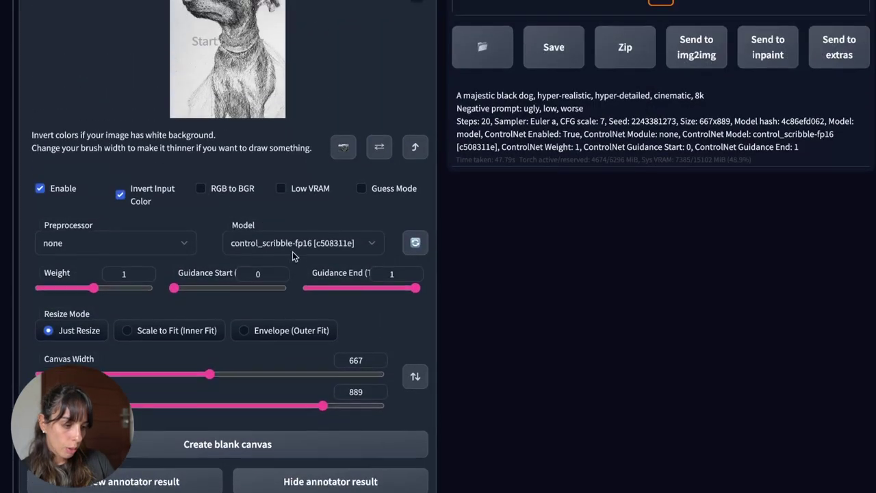
pyautogui.scroll(4, 292, 257)
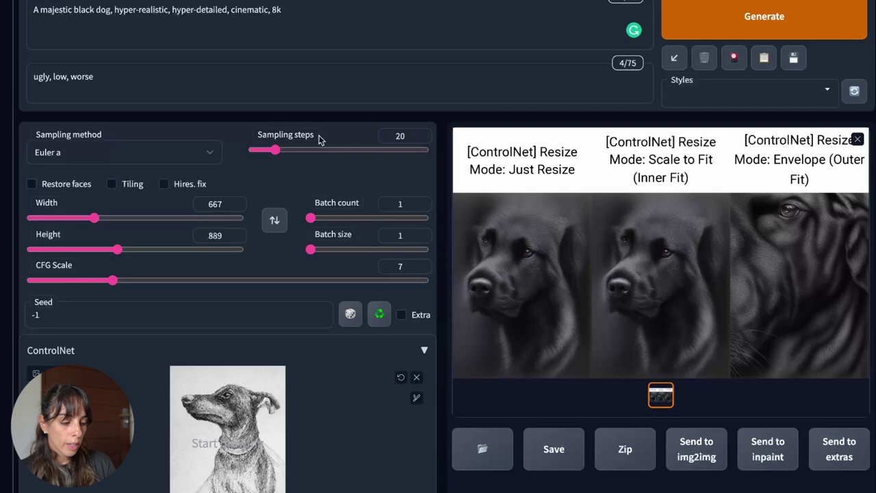
pyautogui.moveTo(307, 139)
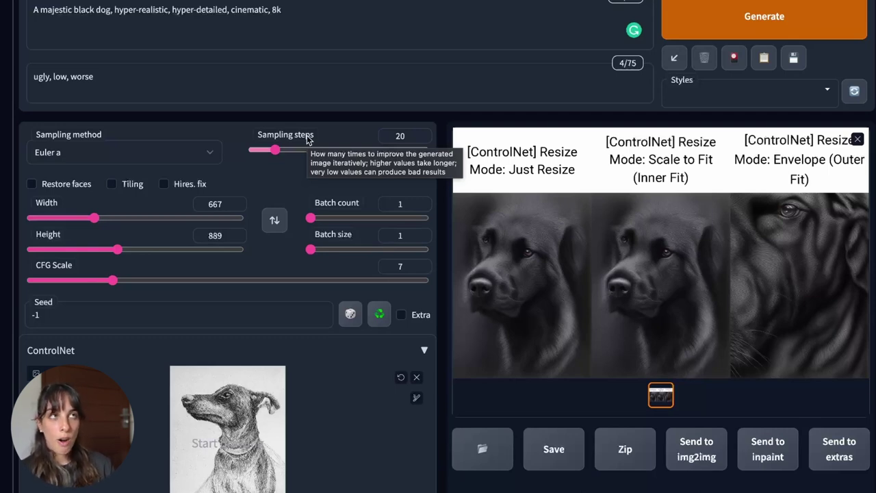
# Enter Steps values 20, 30 on X and CFG Scale values 10, 15 on Y
pyautogui.scroll(-9, 366, 170)
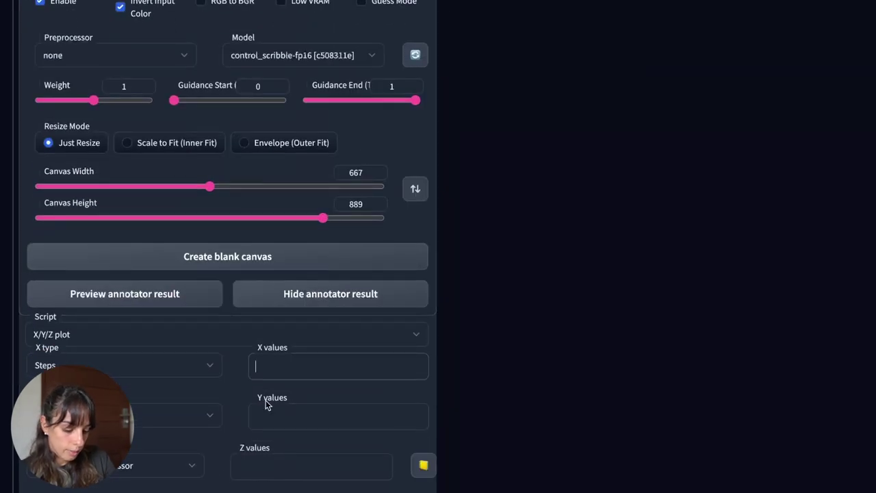
pyautogui.write('20, 30')
pyautogui.click(325, 408)
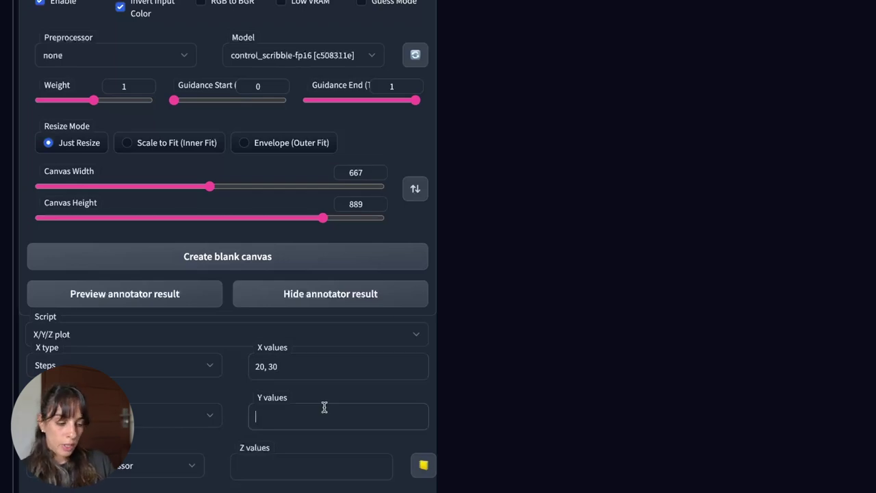
pyautogui.scroll(9, 263, 241)
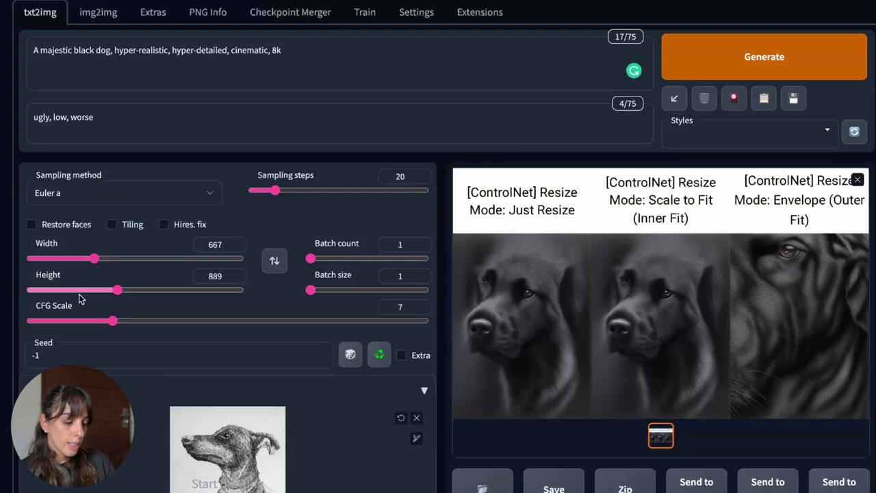
pyautogui.moveTo(75, 309)
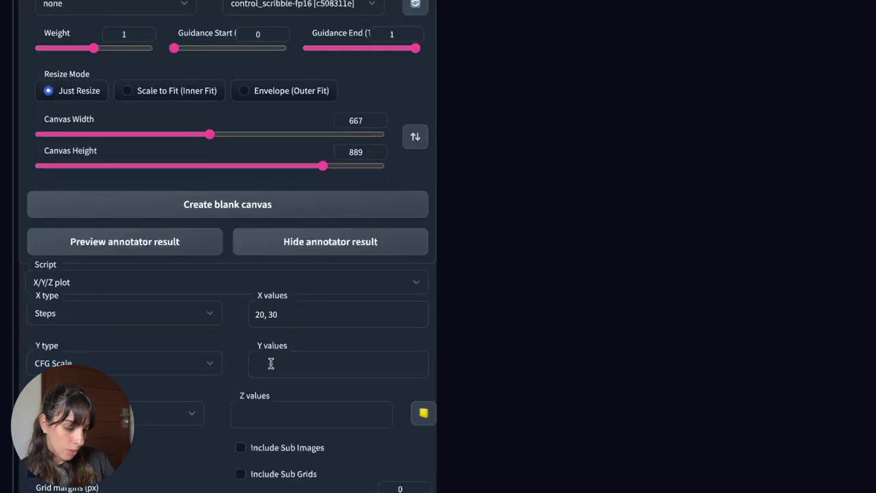
pyautogui.click(270, 363)
pyautogui.write('10, 15')
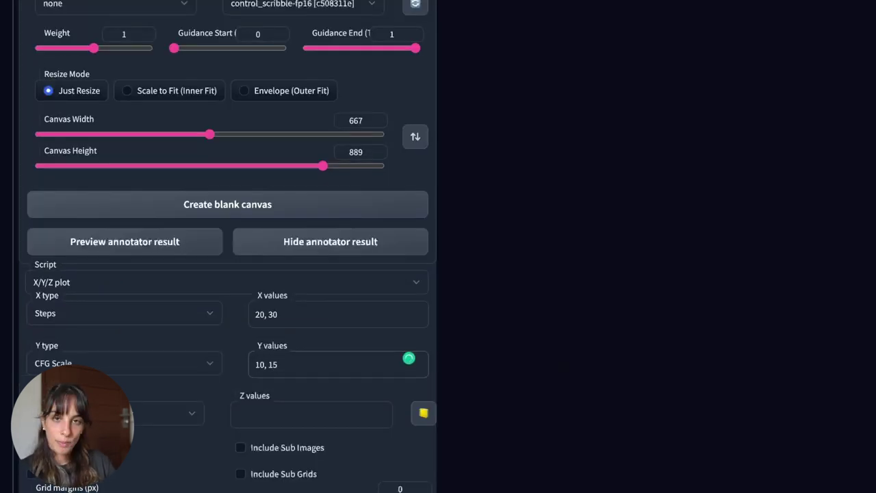
pyautogui.scroll(-1, 227, 247)
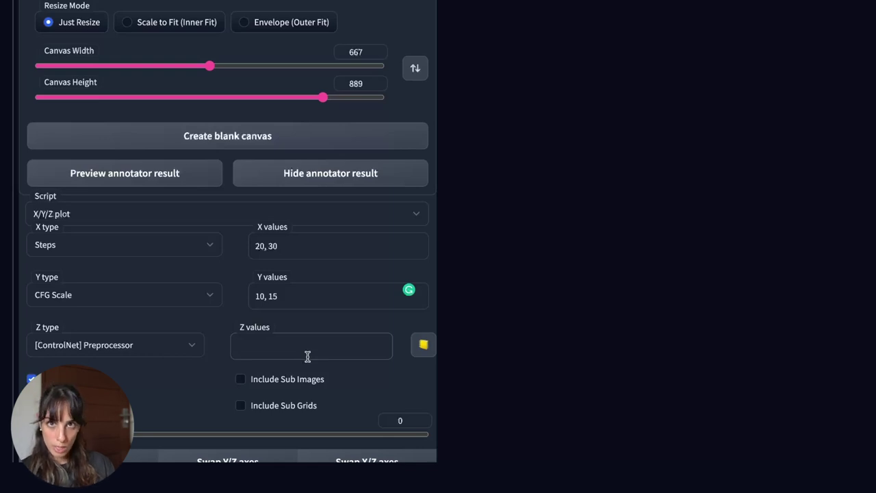
# Enter Z values 'none, scribble, fake_scribble' and verify the names against the preprocessor list
pyautogui.write('none, scribbl')
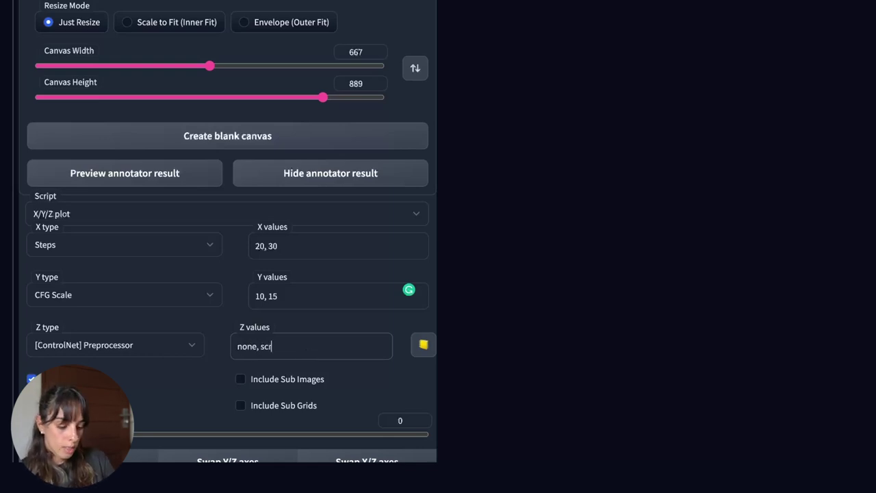
pyautogui.write('e, fake_scribble')
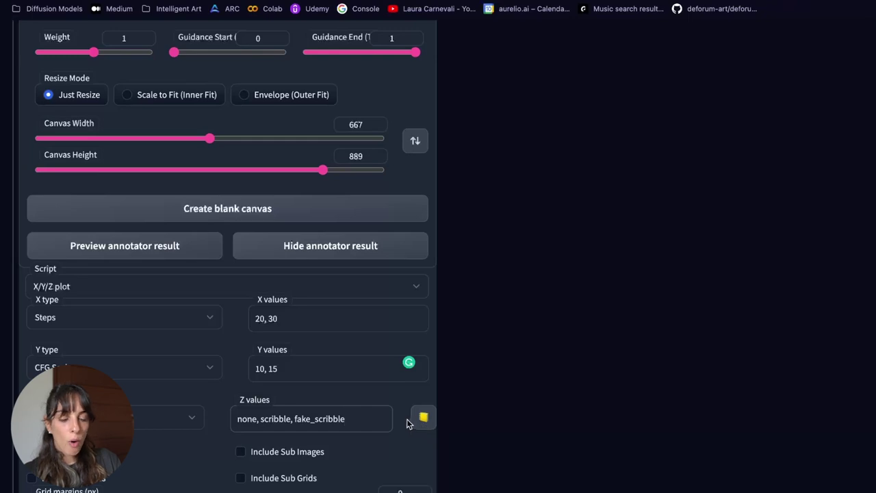
pyautogui.scroll(1, 409, 425)
pyautogui.scroll(3, 407, 424)
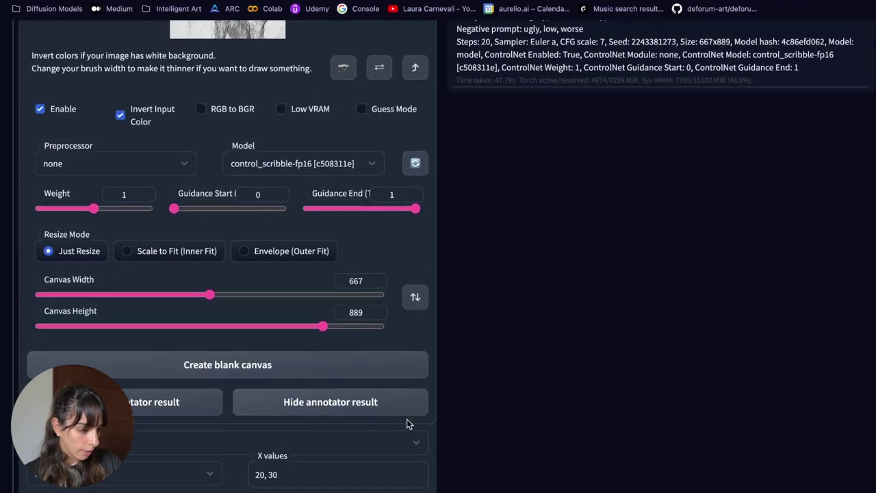
pyautogui.click(187, 169)
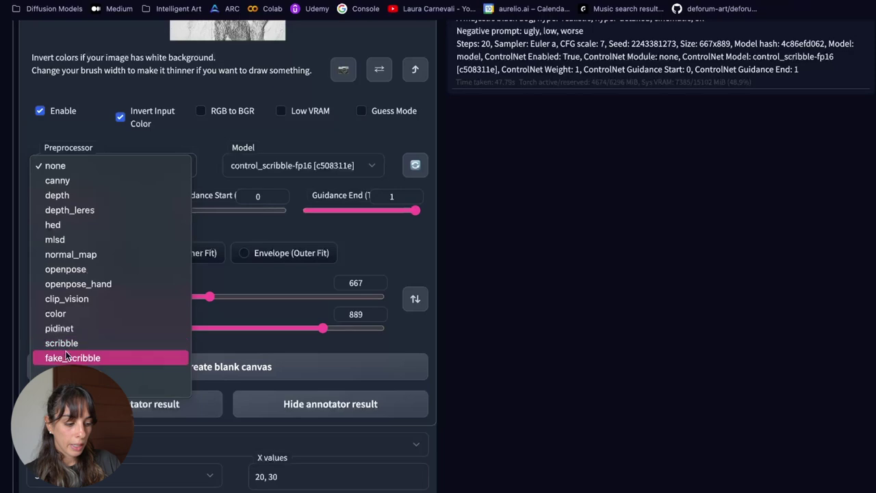
pyautogui.click(552, 391)
pyautogui.scroll(-5, 450, 406)
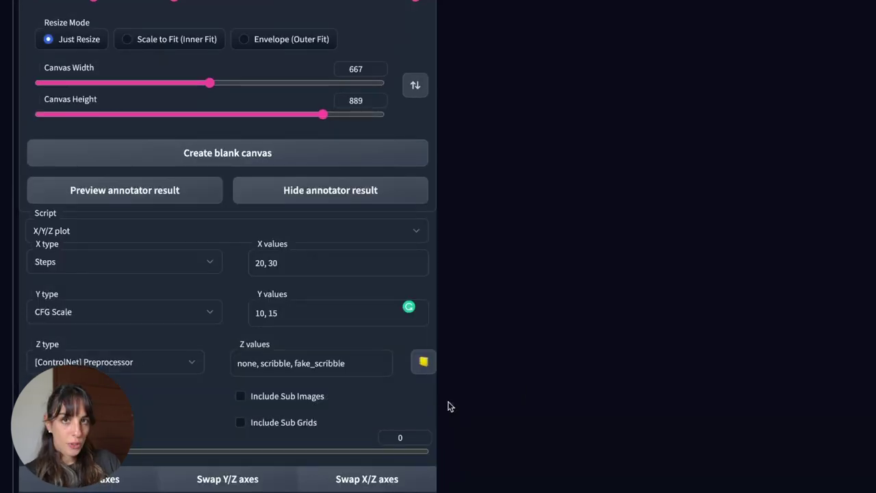
# Generate the X/Y/Z comparison: 12 black-dog images on three 2x2 grids
pyautogui.click(753, 85)
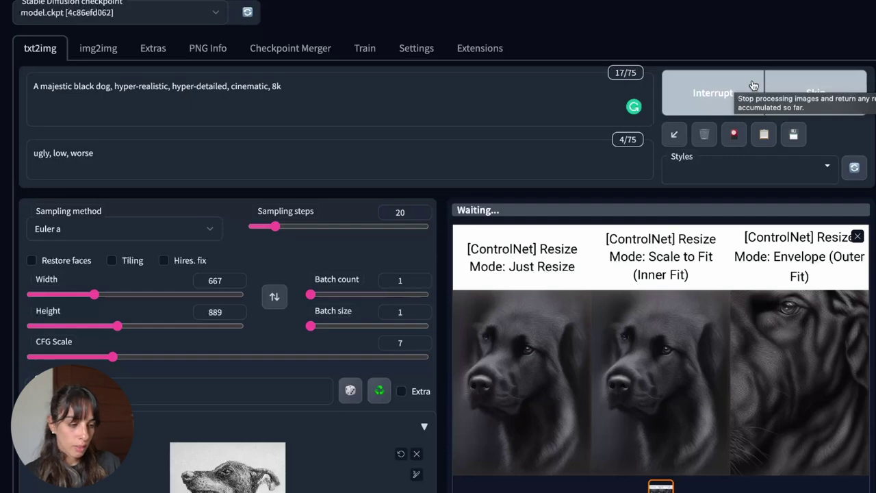
pyautogui.scroll(-10, 425, 273)
pyautogui.scroll(-2, 426, 274)
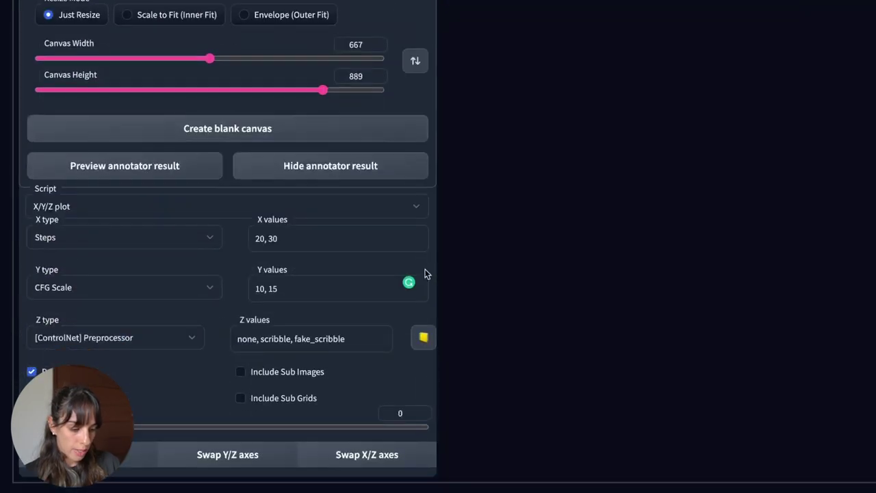
pyautogui.scroll(-1, 323, 241)
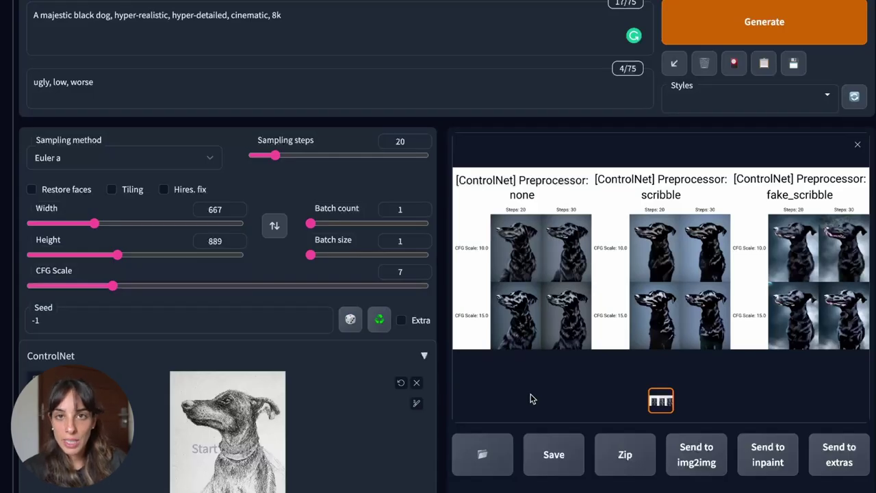
# View the none/scribble/fake_scribble black-dog grid full-screen, then close it
pyautogui.click(704, 276)
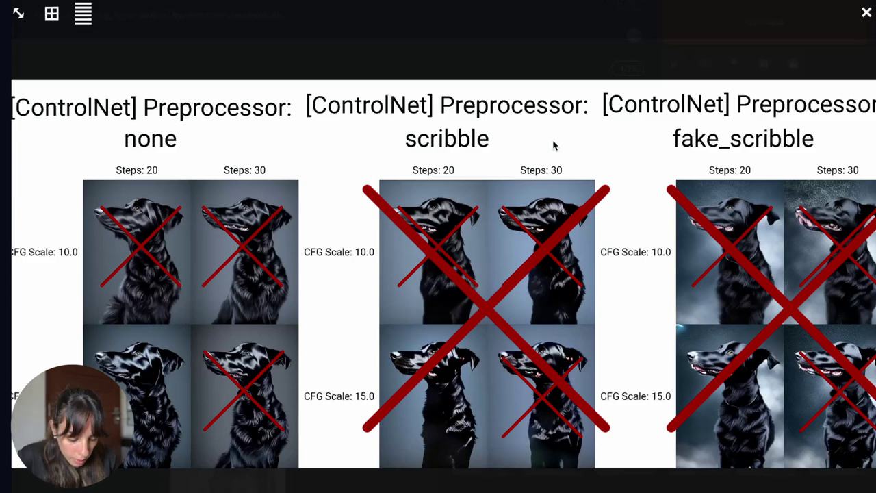
pyautogui.click(554, 145)
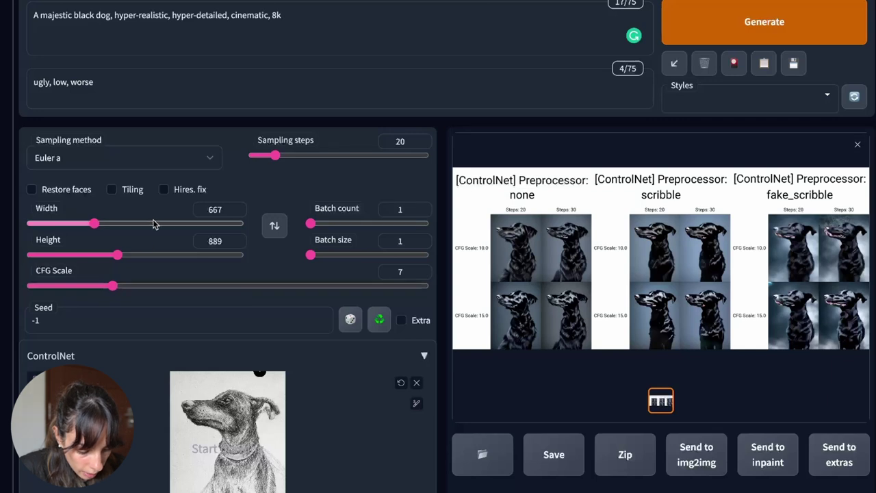
# Raise the CFG Scale from 7 to 15
pyautogui.click(419, 269)
pyautogui.click(419, 269)
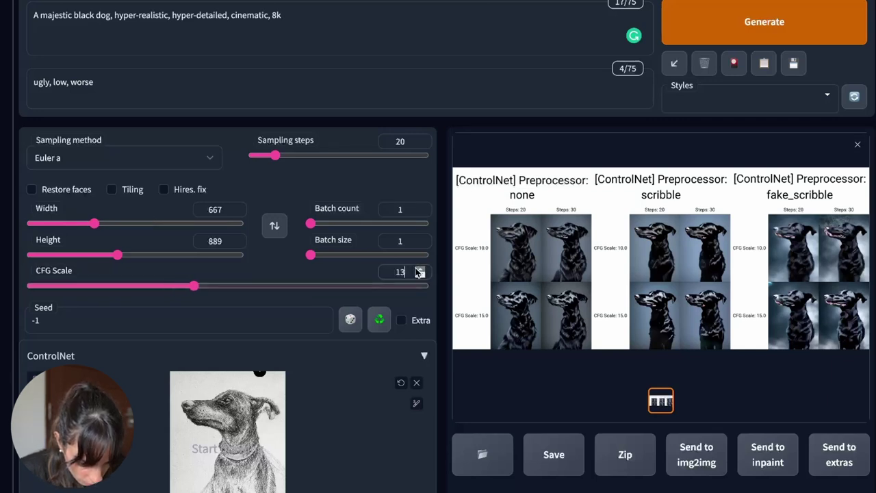
pyautogui.click(420, 269)
pyautogui.click(420, 269)
pyautogui.click(420, 269)
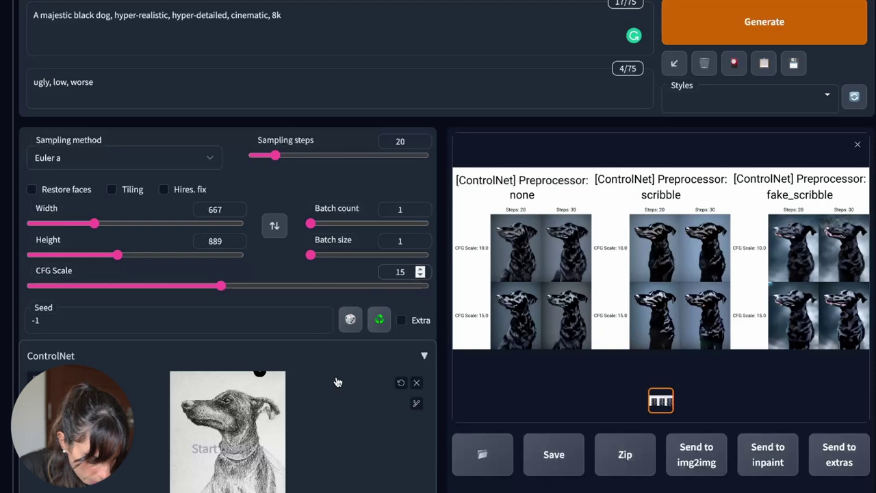
pyautogui.scroll(-4, 336, 377)
pyautogui.scroll(-1, 273, 338)
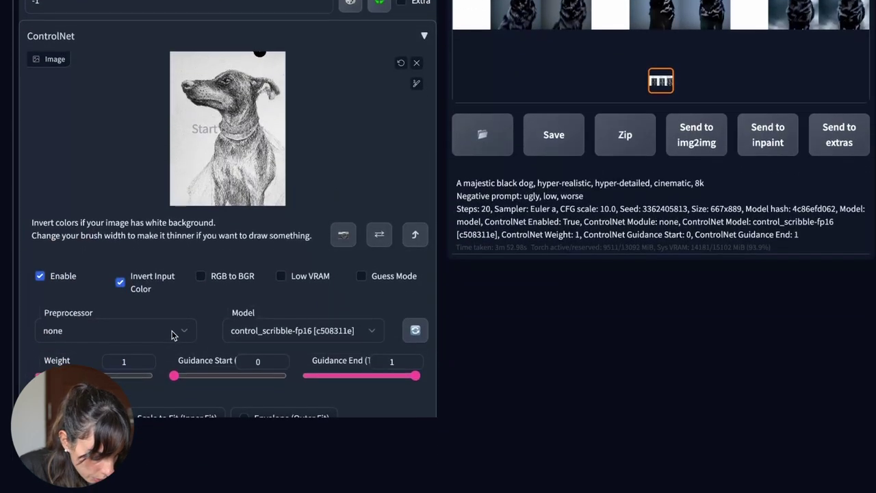
# Keep the ControlNet preprocessor on none and review the sampling methods
pyautogui.click(180, 309)
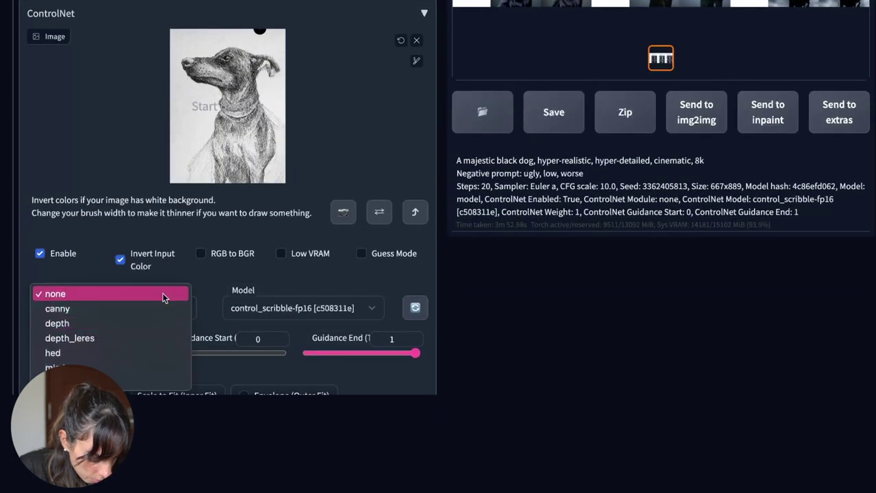
pyautogui.click(164, 294)
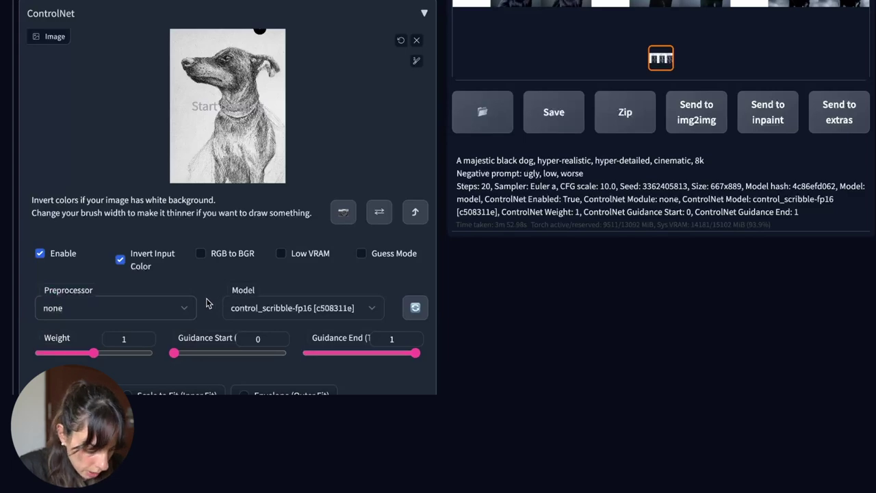
pyautogui.scroll(-3, 206, 304)
pyautogui.scroll(8, 206, 299)
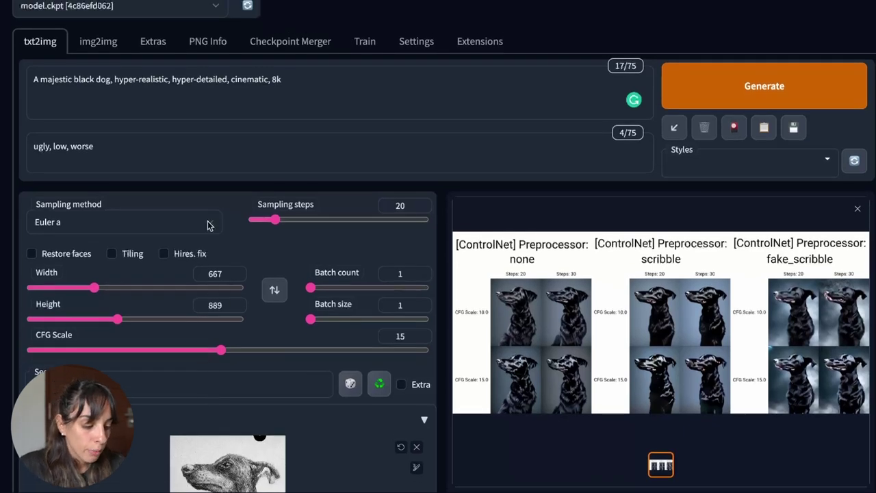
pyautogui.click(210, 223)
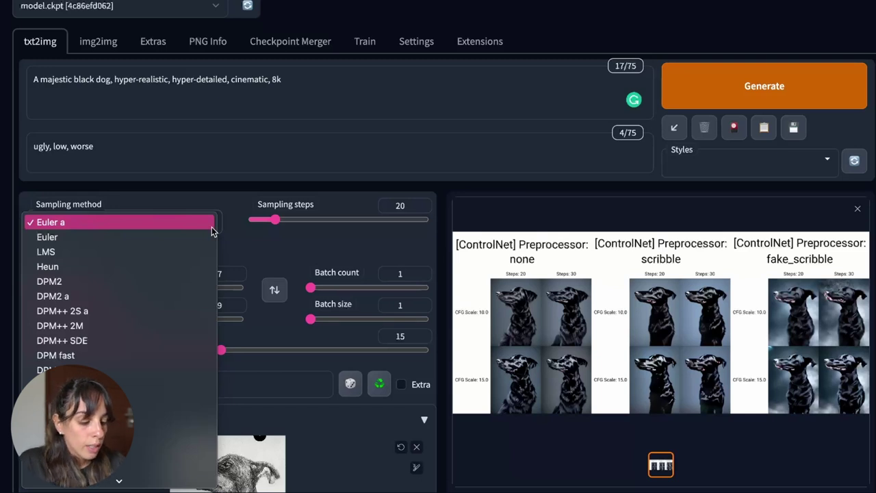
# Keep Euler a sampling and set the plot's X axis to Sampler
pyautogui.click(78, 224)
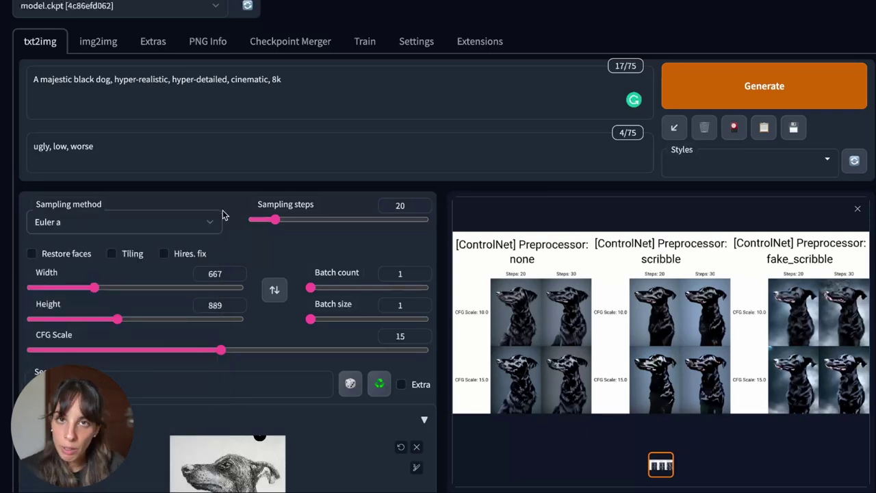
pyautogui.scroll(-10, 223, 215)
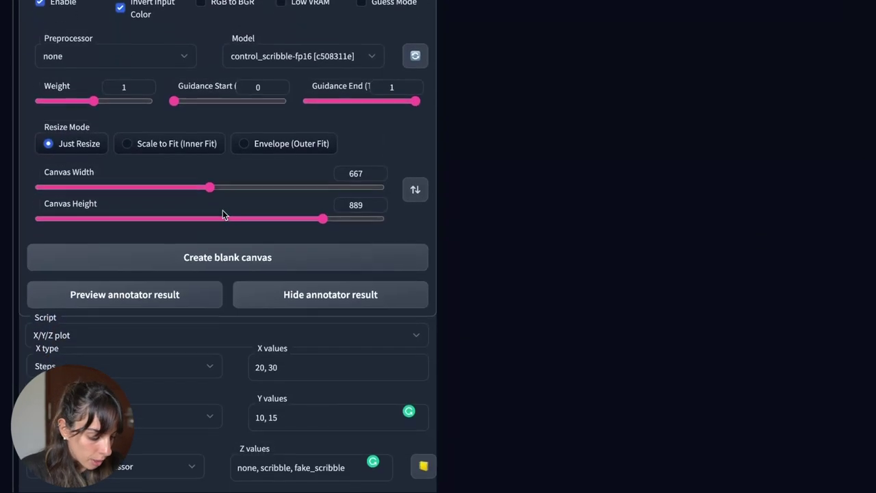
pyautogui.scroll(-3, 158, 271)
pyautogui.click(82, 297)
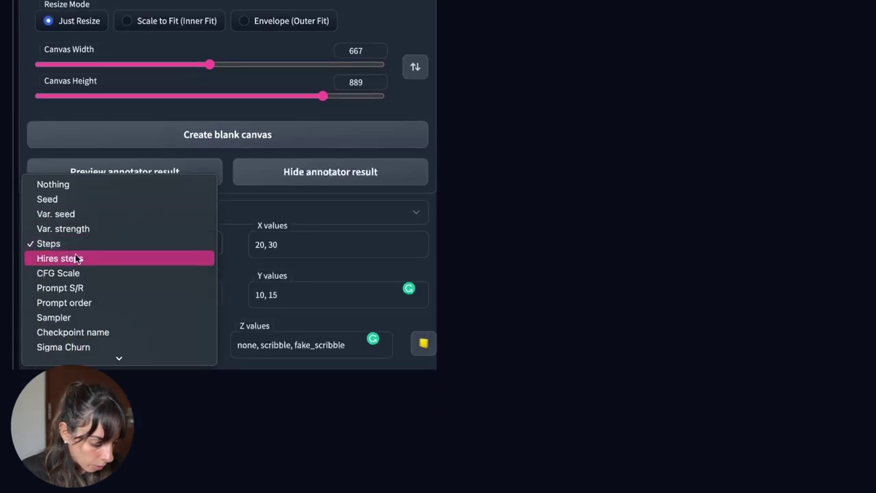
pyautogui.scroll(-1, 71, 269)
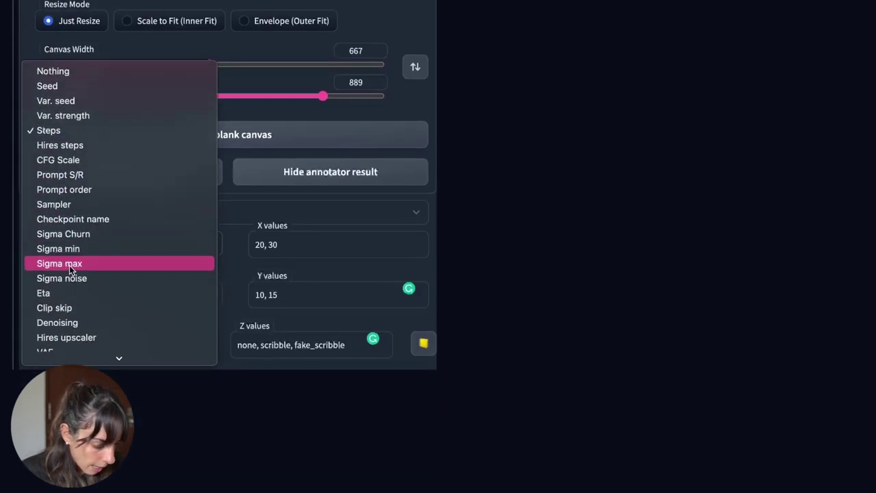
pyautogui.click(77, 208)
# Clear the X values, including the auto-filled full sampler list
pyautogui.click(304, 238)
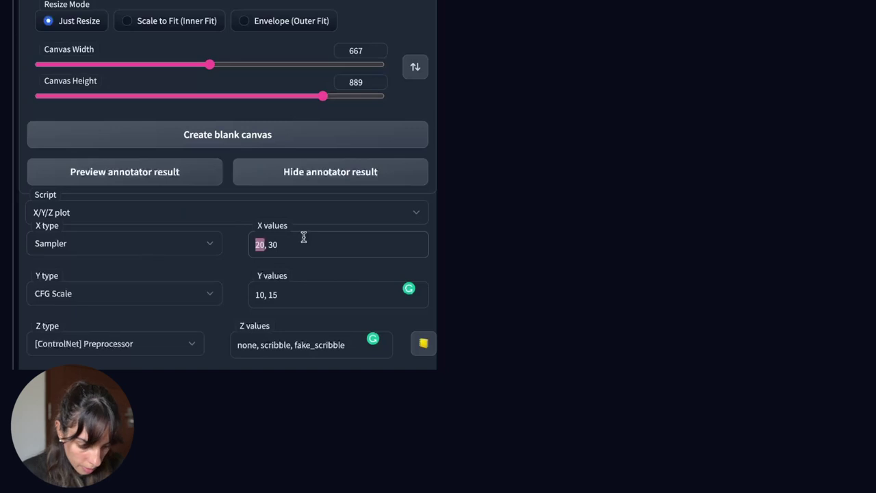
pyautogui.press('BackSpace')
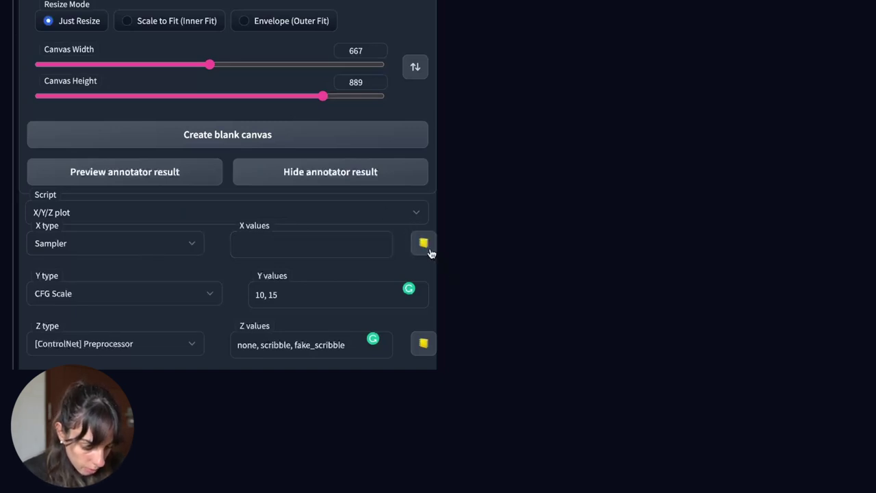
pyautogui.click(430, 252)
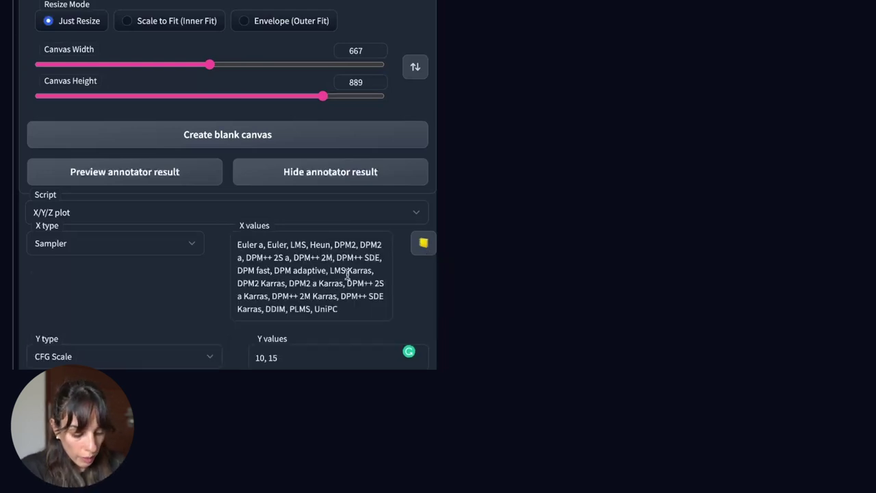
pyautogui.doubleClick(338, 271)
pyautogui.hotkey('ctrl', 'a')
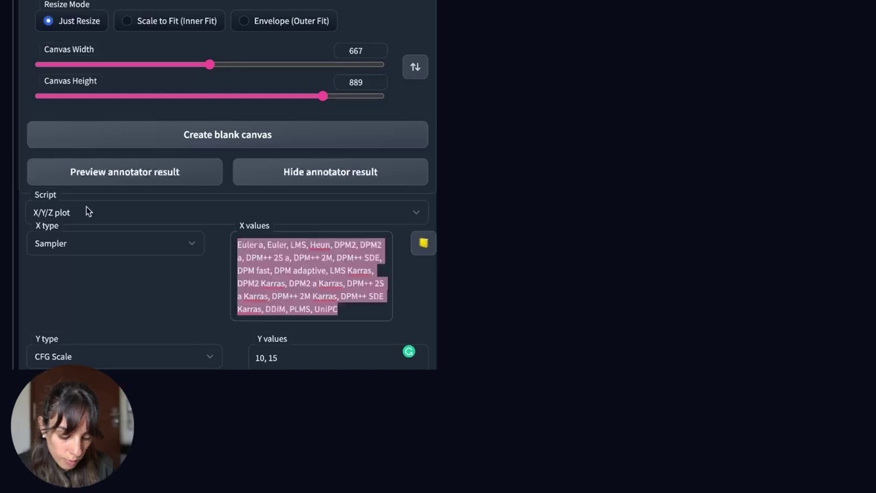
pyautogui.press('BackSpace')
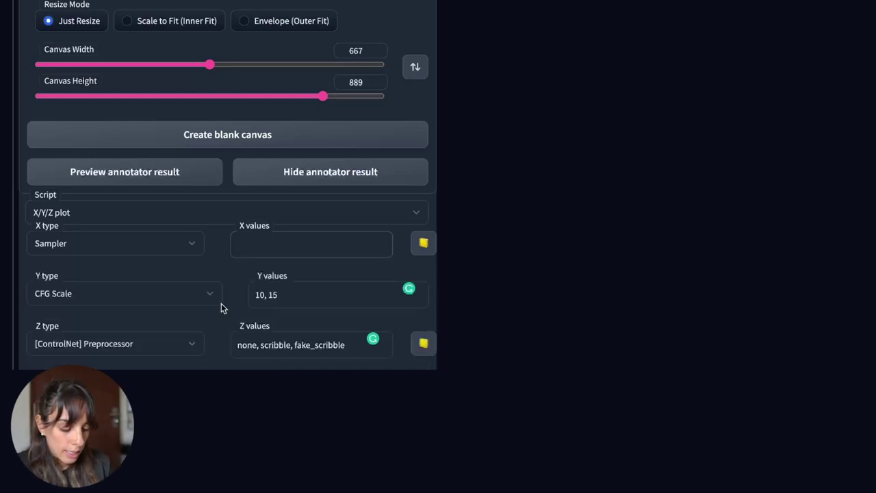
# Set the Y axis to Steps and the Z axis to Nothing
pyautogui.click(213, 301)
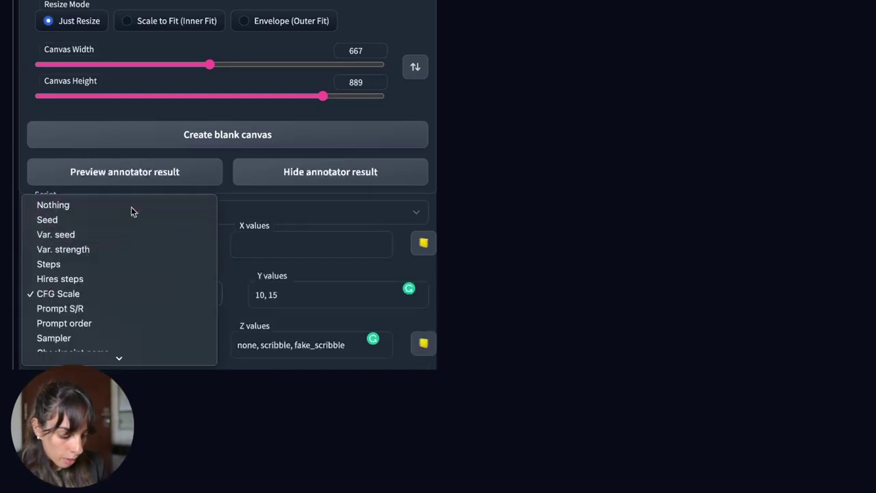
pyautogui.click(133, 206)
pyautogui.scroll(-1, 143, 304)
pyautogui.click(195, 273)
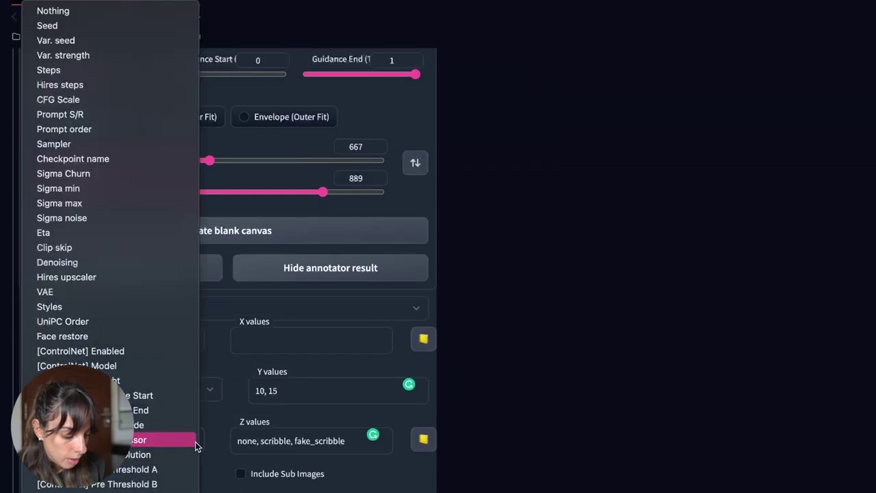
pyautogui.click(130, 11)
pyautogui.scroll(-3, 73, 297)
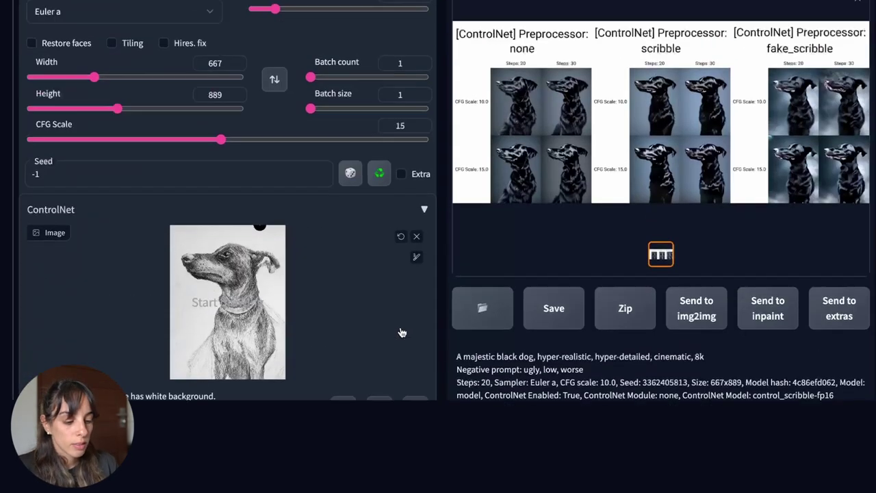
pyautogui.scroll(2, 402, 333)
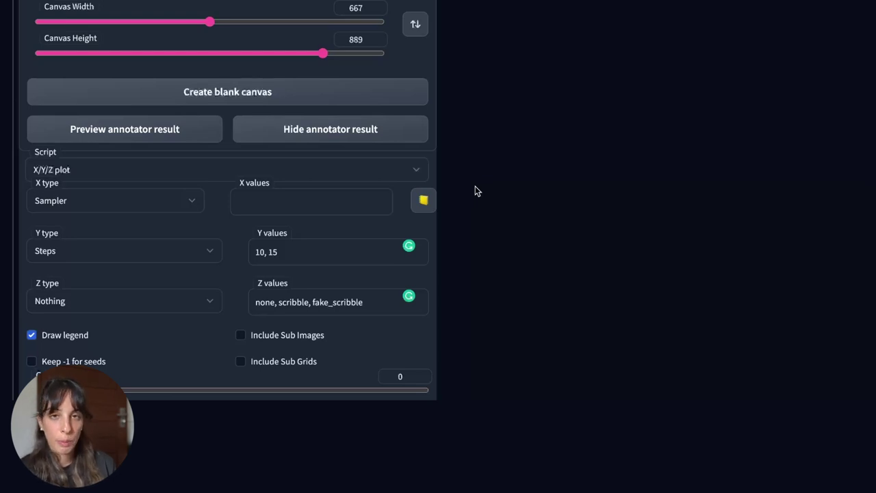
# Set Script to None and generate one black dog image at 20 steps, CFG Scale 15
pyautogui.click(394, 180)
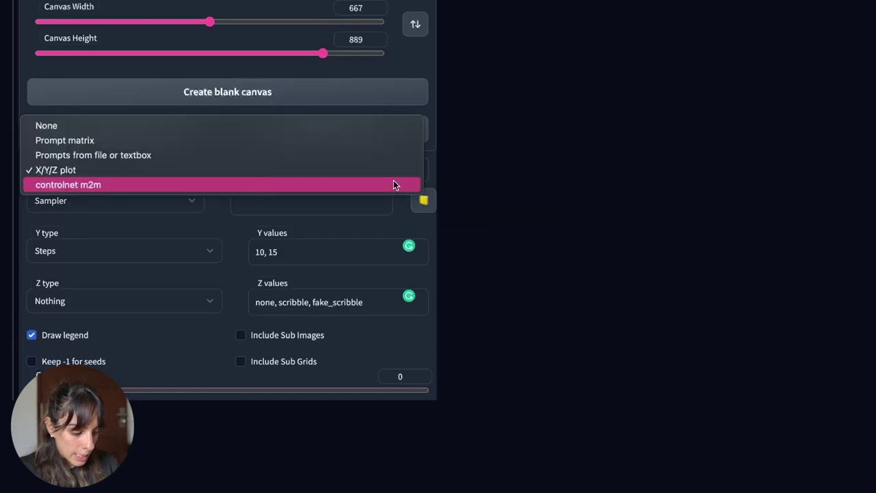
pyautogui.click(134, 127)
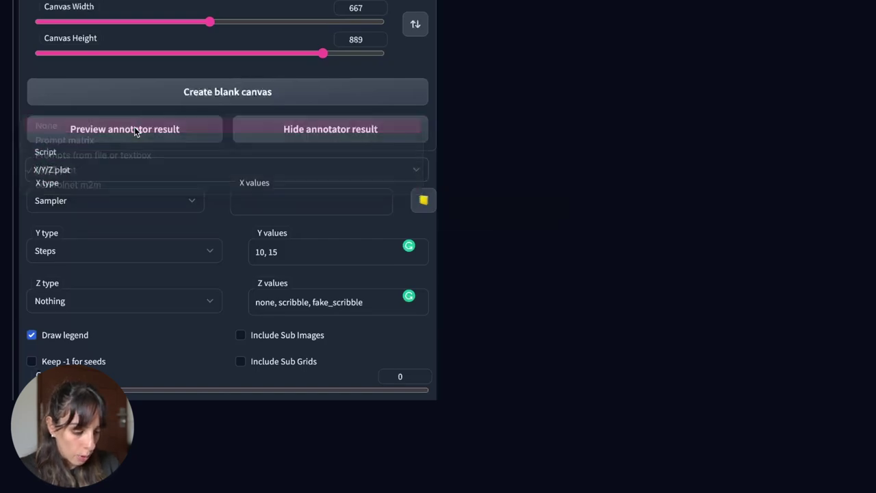
pyautogui.scroll(10, 517, 121)
pyautogui.scroll(2, 712, 30)
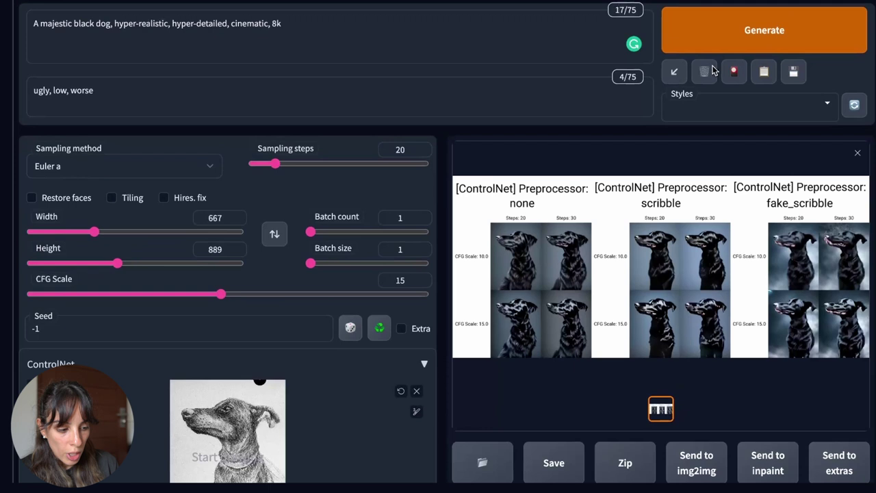
pyautogui.click(748, 36)
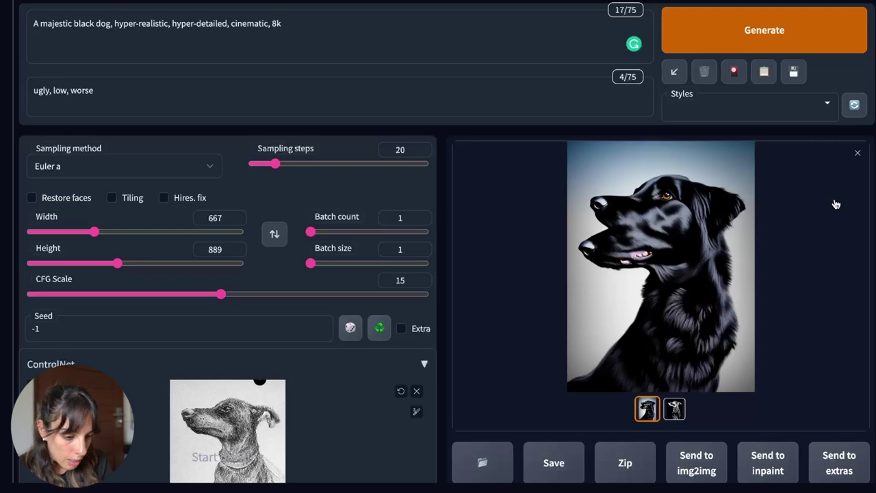
# Append ', double, teeth' to the negative prompt and enable Restore faces
pyautogui.click(487, 88)
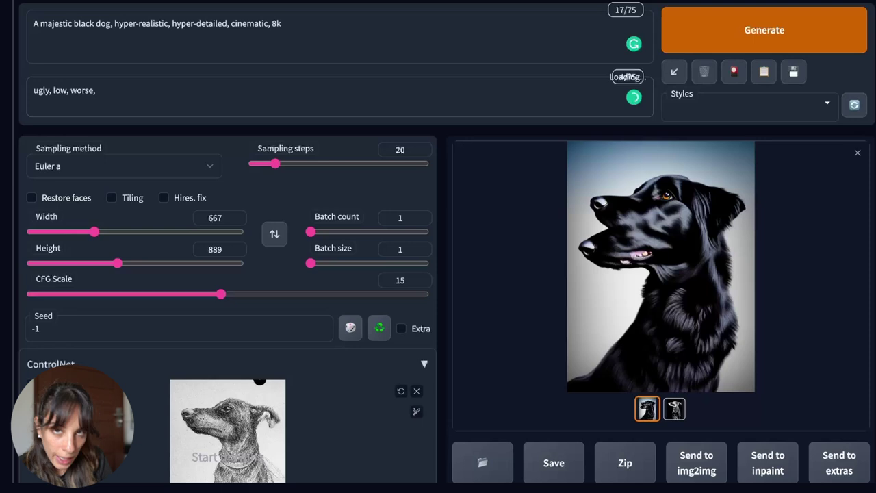
pyautogui.write('dou')
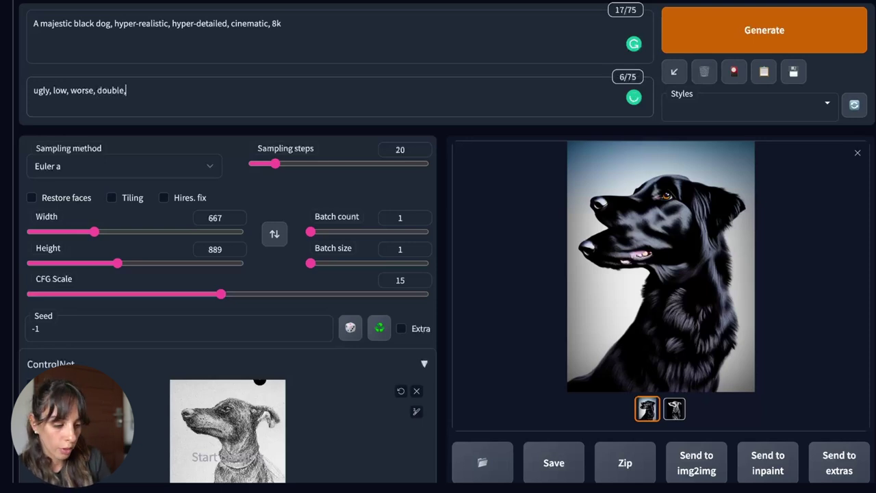
pyautogui.write('ble, ')
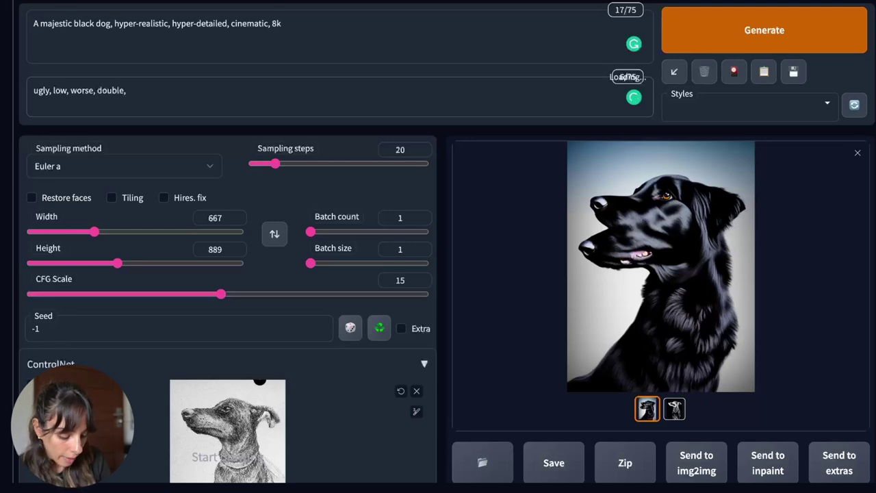
pyautogui.write('teeth')
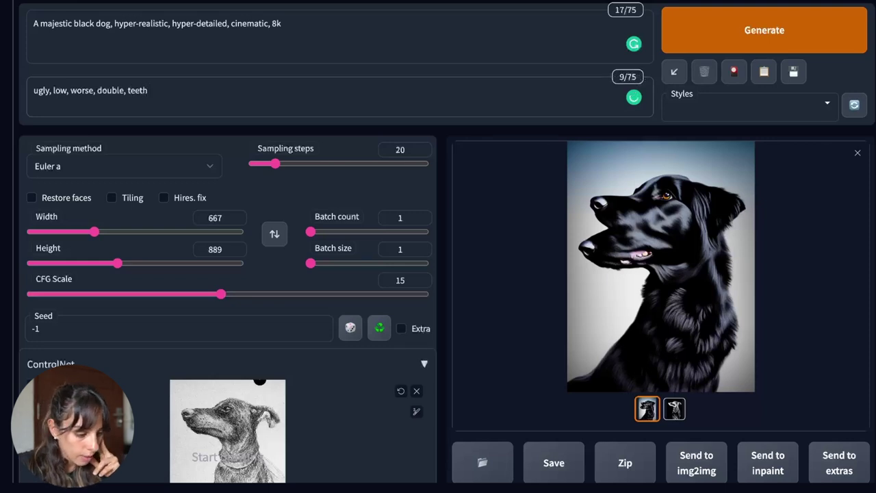
pyautogui.click(33, 197)
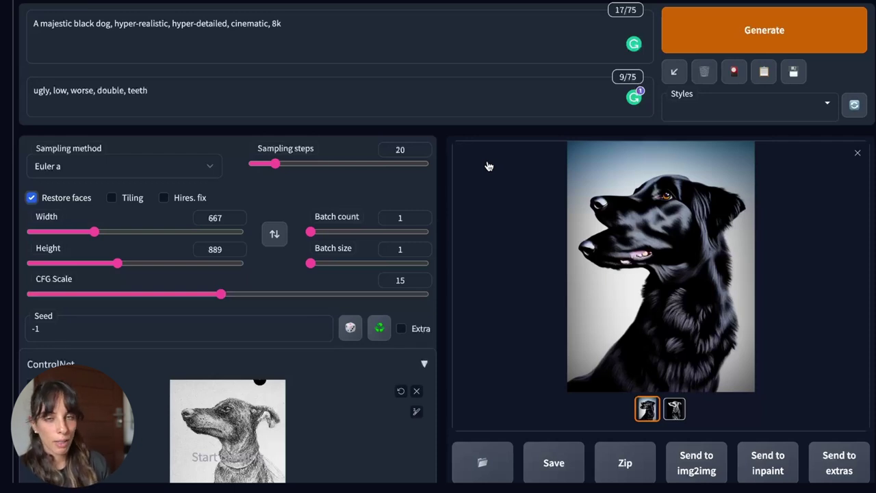
# Generate the portrait with the extended negative prompt, view it full size, then check its generation info
pyautogui.click(724, 26)
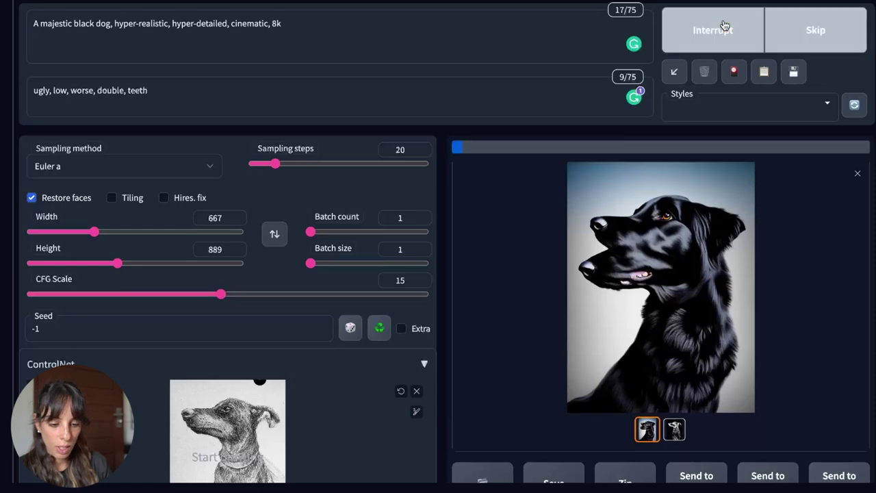
pyautogui.click(724, 28)
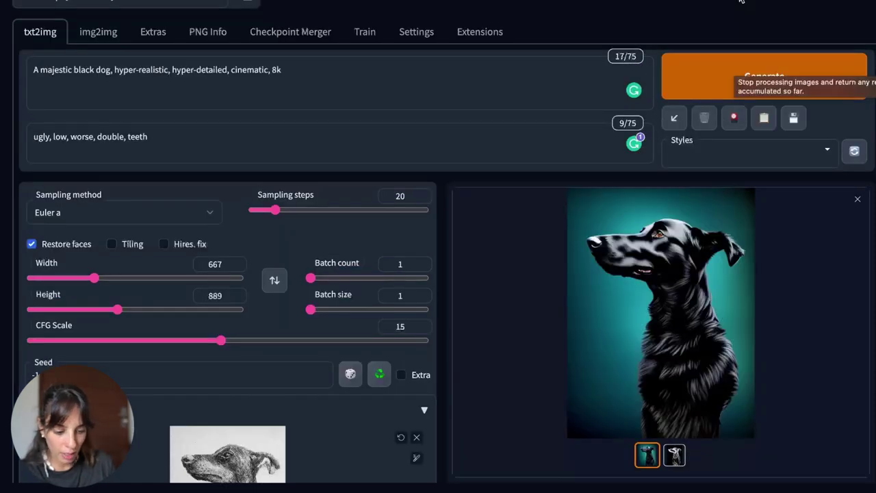
pyautogui.click(658, 409)
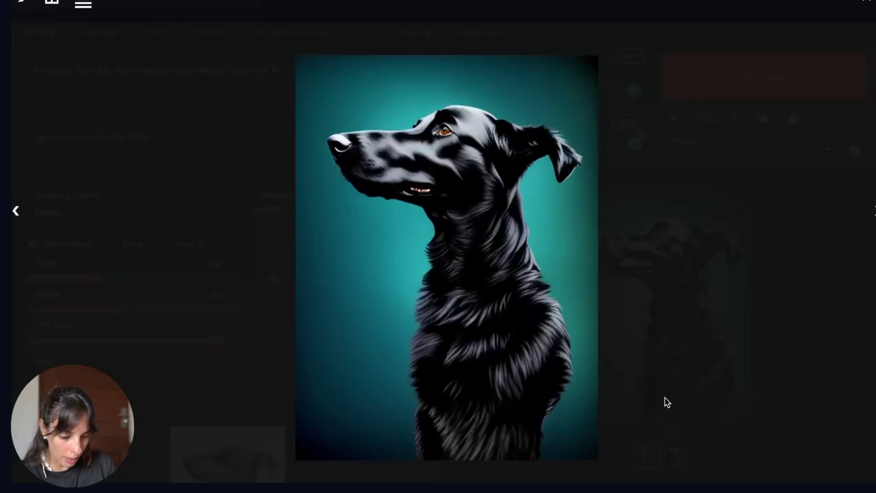
pyautogui.click(858, 113)
pyautogui.scroll(-2, 788, 246)
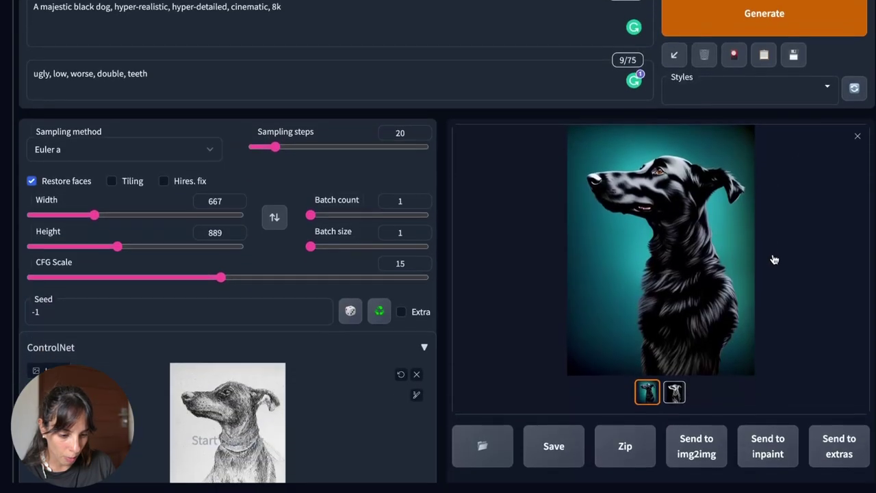
pyautogui.scroll(-1, 774, 259)
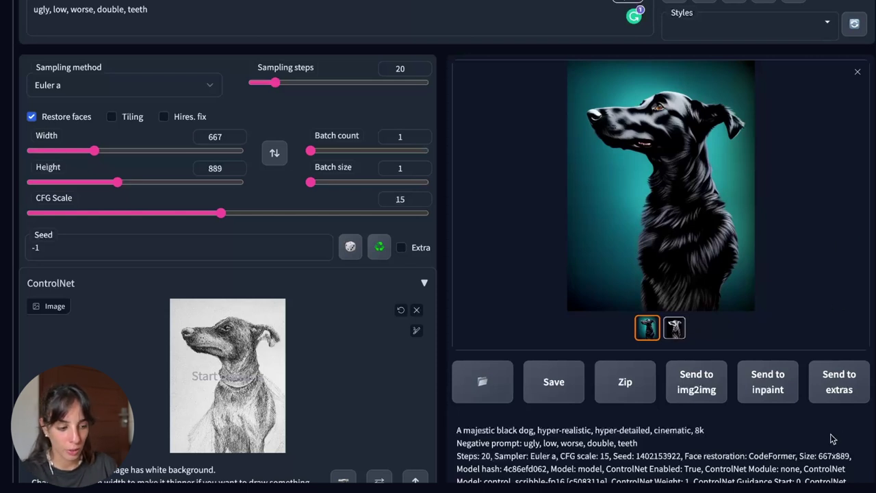
# Send the teal dog portrait to Extras and upscale it with ESRGAN_4x
pyautogui.click(839, 387)
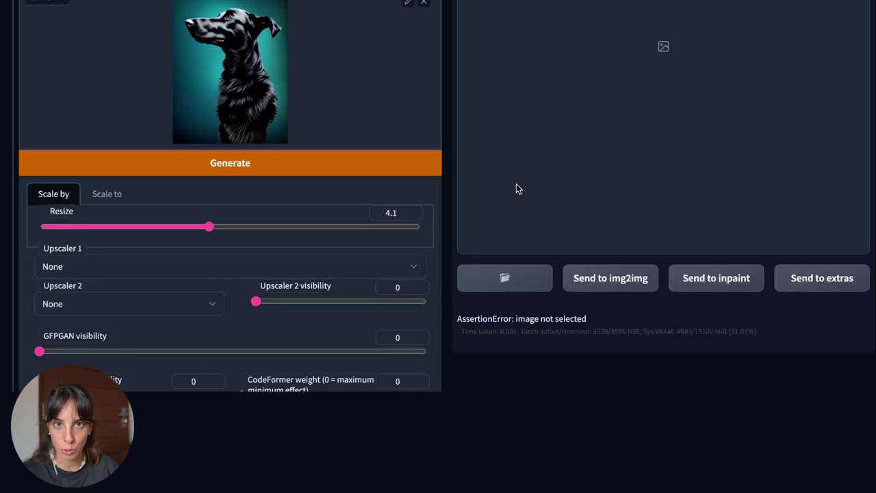
pyautogui.click(215, 269)
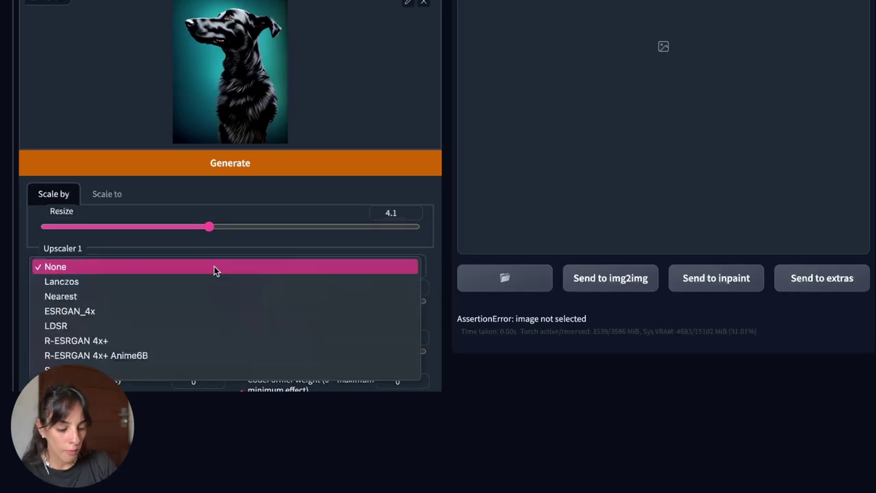
pyautogui.click(205, 307)
pyautogui.click(284, 174)
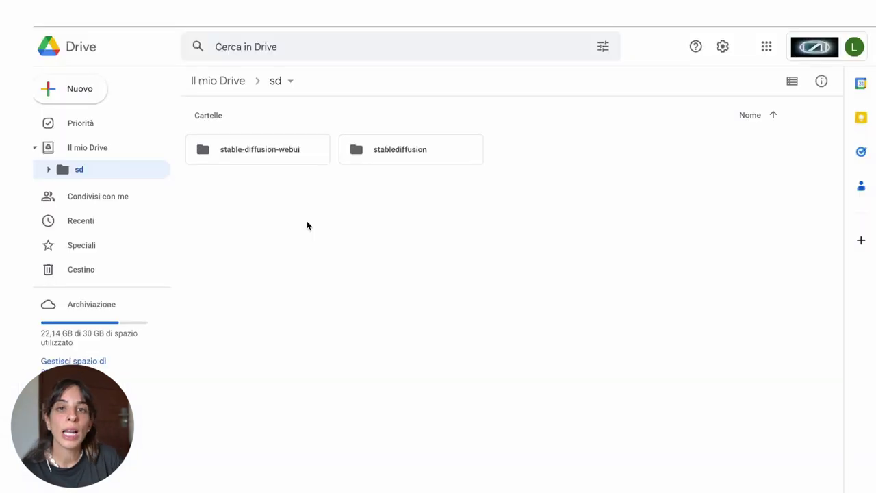
# Browse stable-diffusion-webui/outputs into the txt2img-grids 2023-03-15 folder
pyautogui.doubleClick(259, 157)
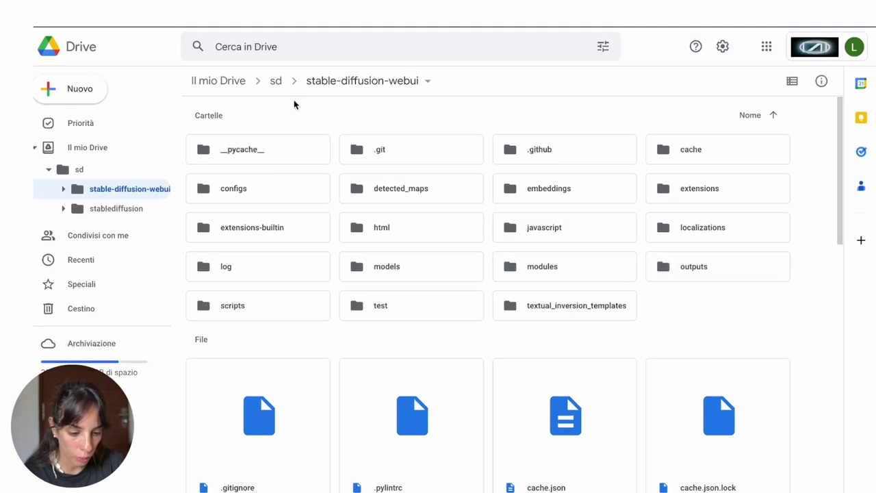
pyautogui.doubleClick(716, 263)
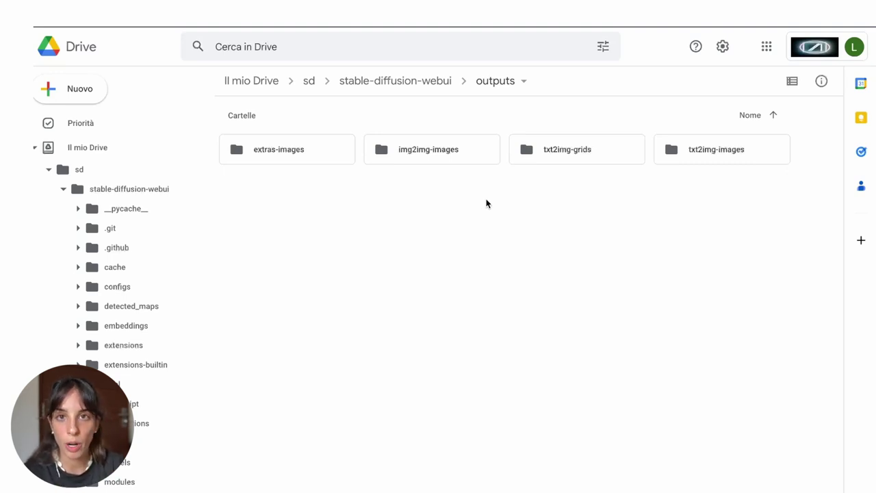
pyautogui.doubleClick(595, 159)
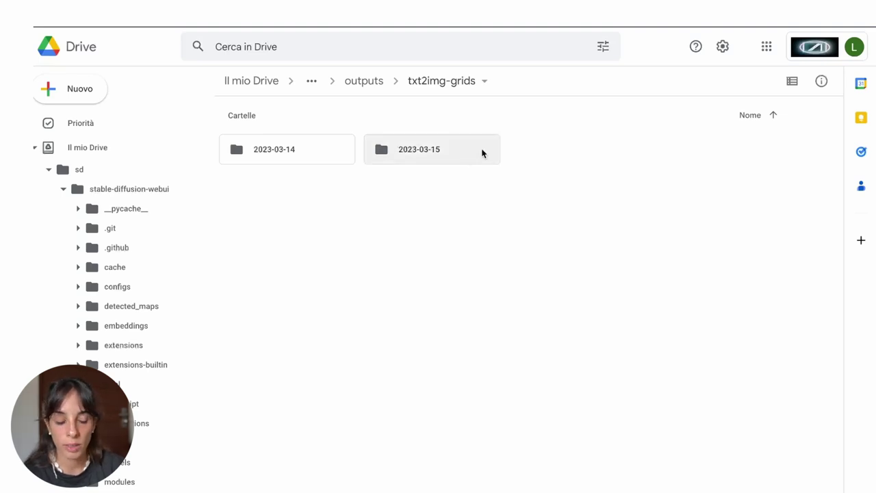
pyautogui.doubleClick(414, 145)
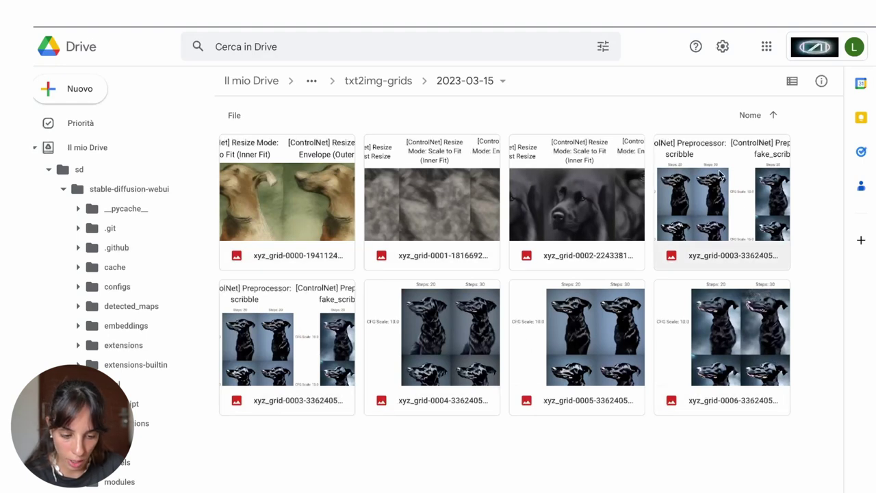
# Return to outputs and preview 00001.png in the extras-images folder
pyautogui.click(356, 85)
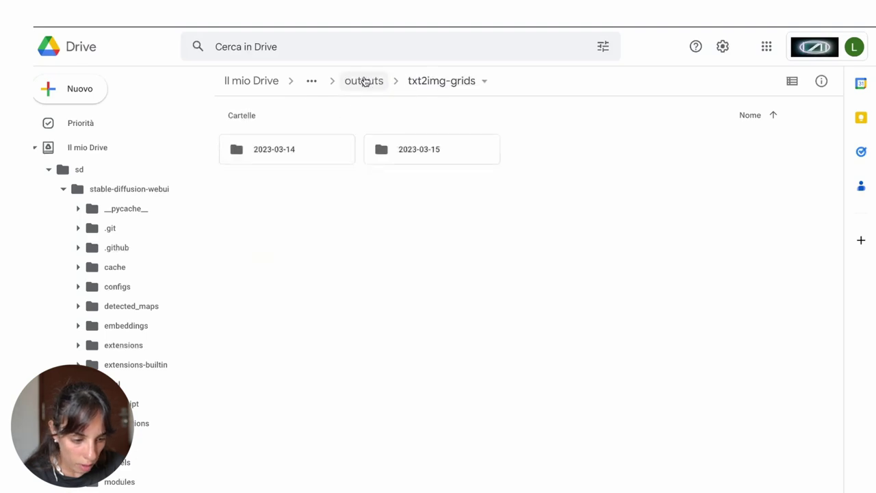
pyautogui.click(364, 82)
pyautogui.doubleClick(307, 151)
pyautogui.doubleClick(293, 187)
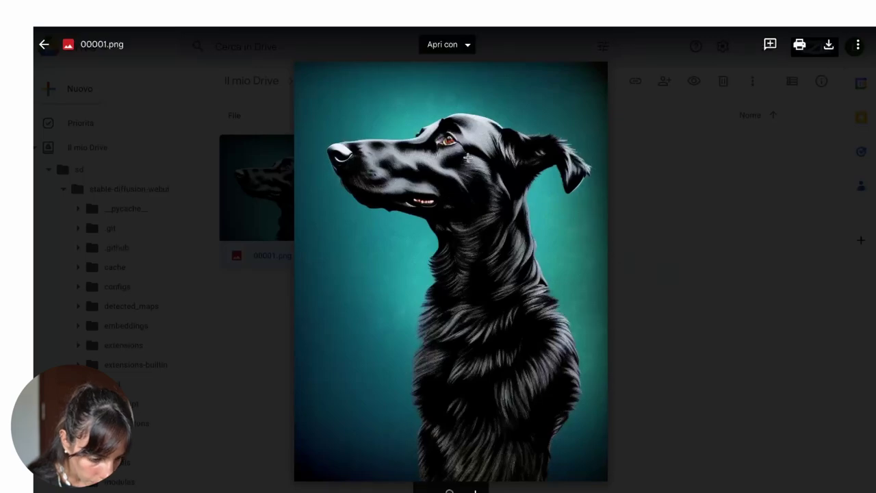
pyautogui.scroll(5, 468, 156)
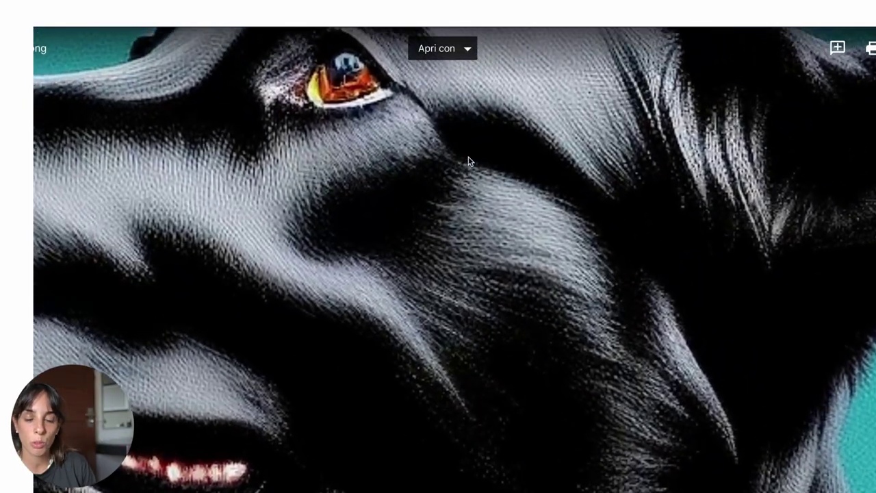
pyautogui.scroll(-5, 469, 161)
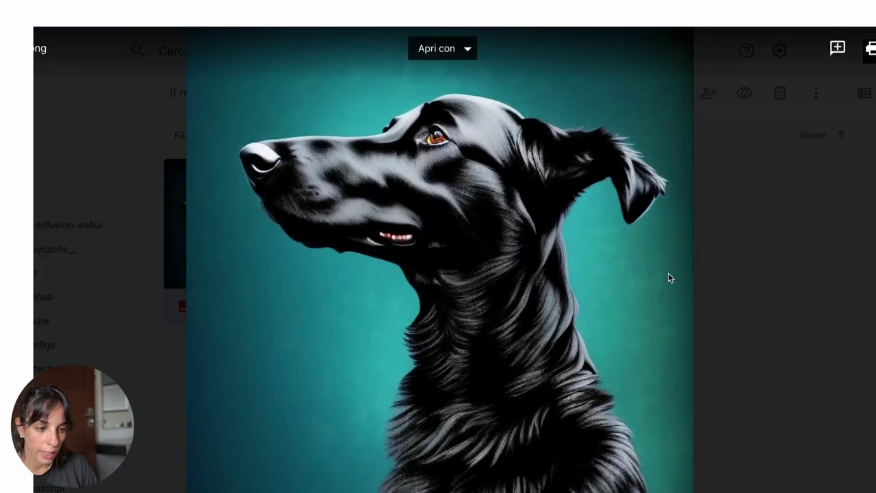